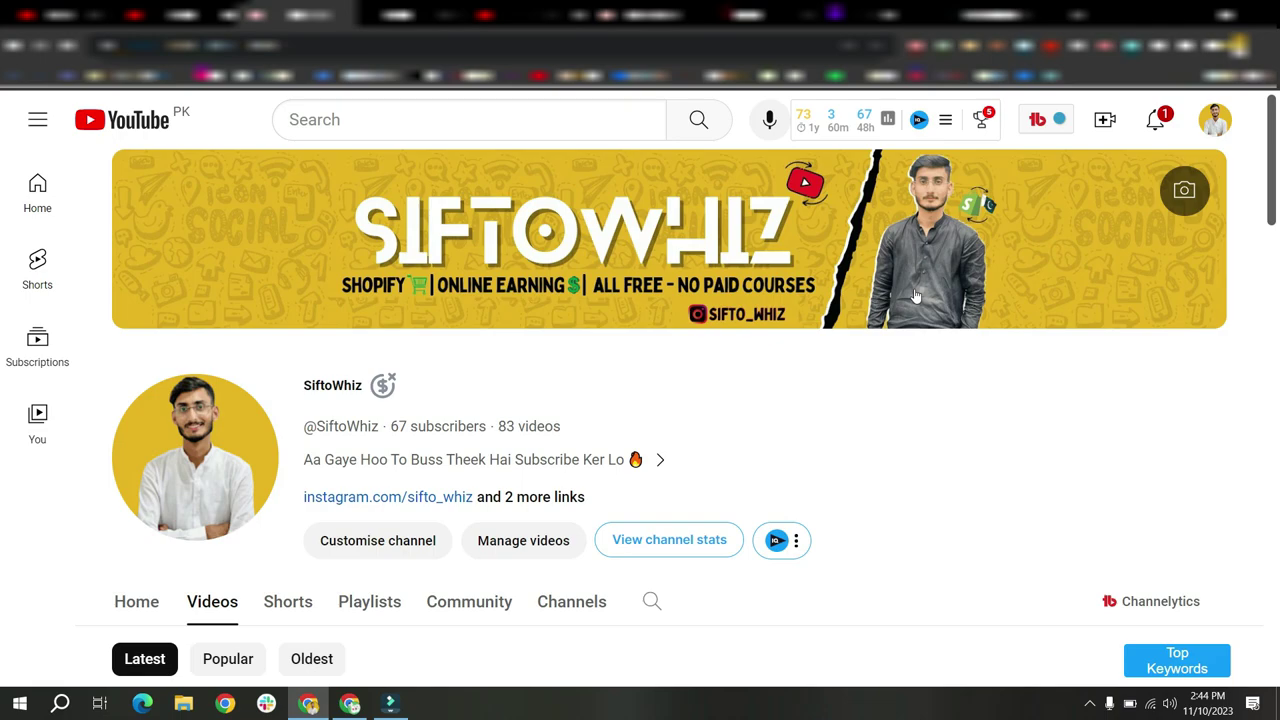
# Step: Switch to the Gaarage Online Facebook page and open Meta Business Suite from its management tools
pyautogui.hotkey('alt', 'Tab')
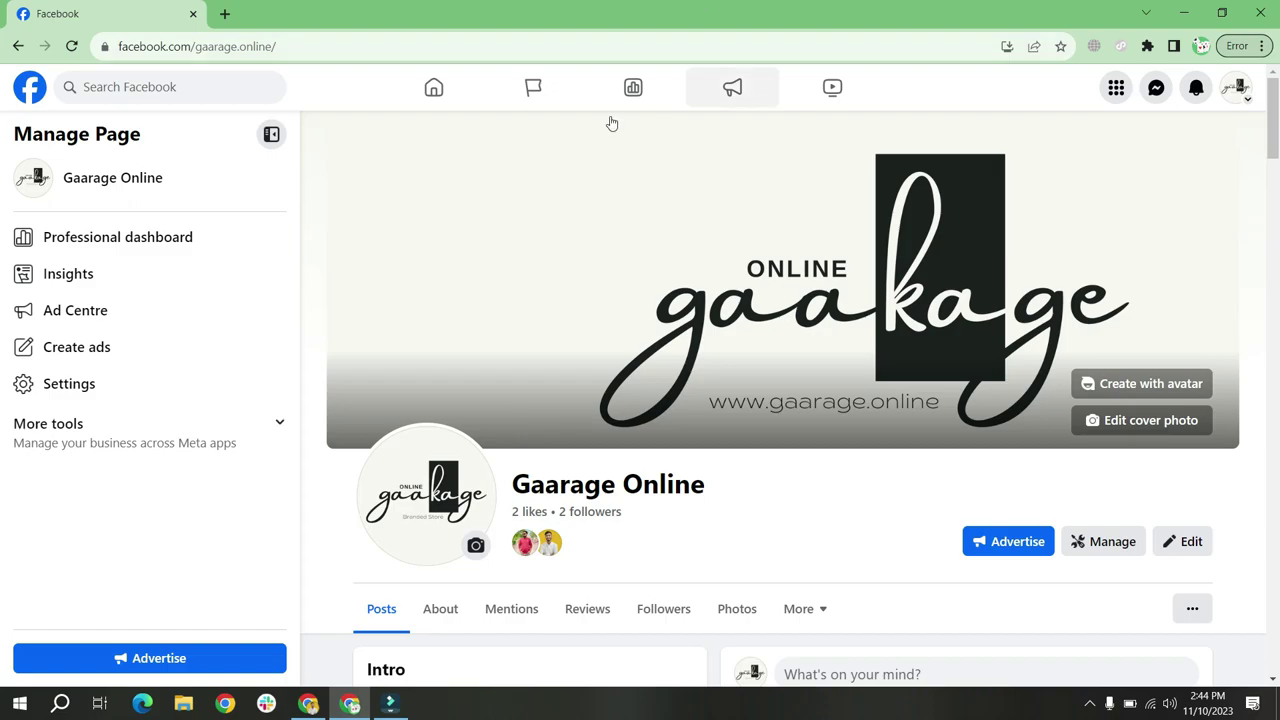
pyautogui.scroll(-10, 711, 480)
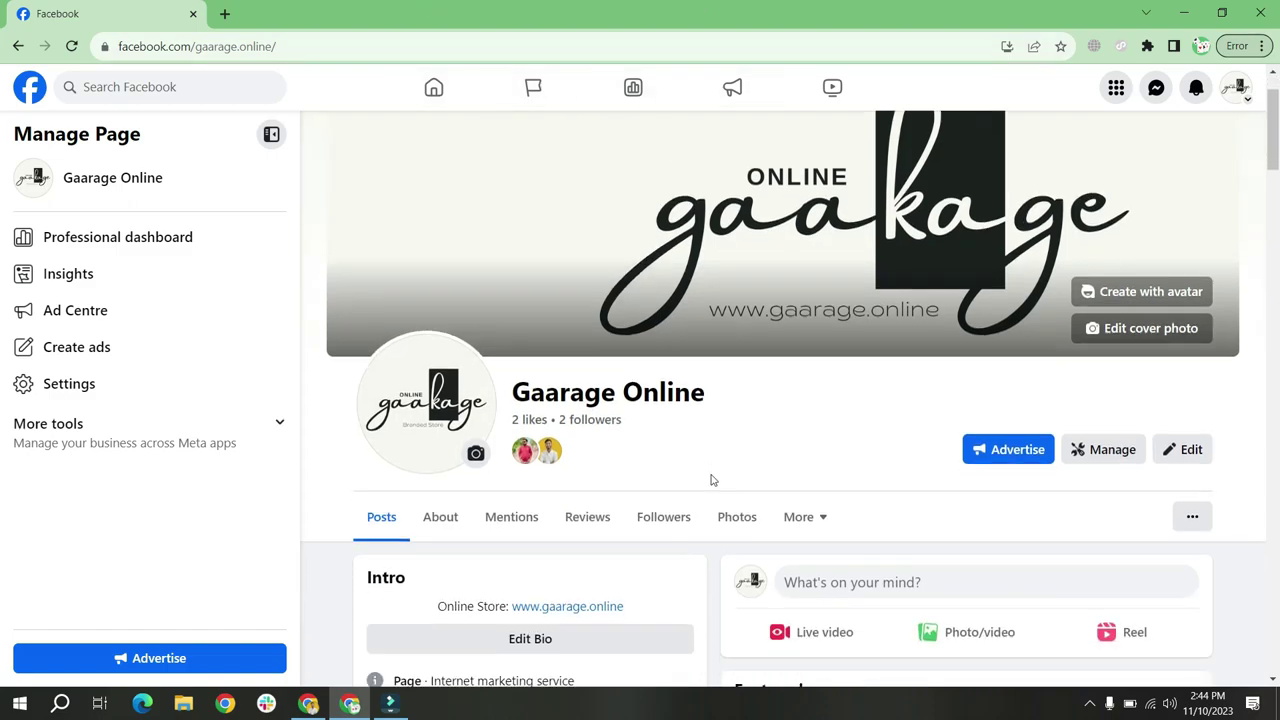
pyautogui.scroll(-8, 707, 483)
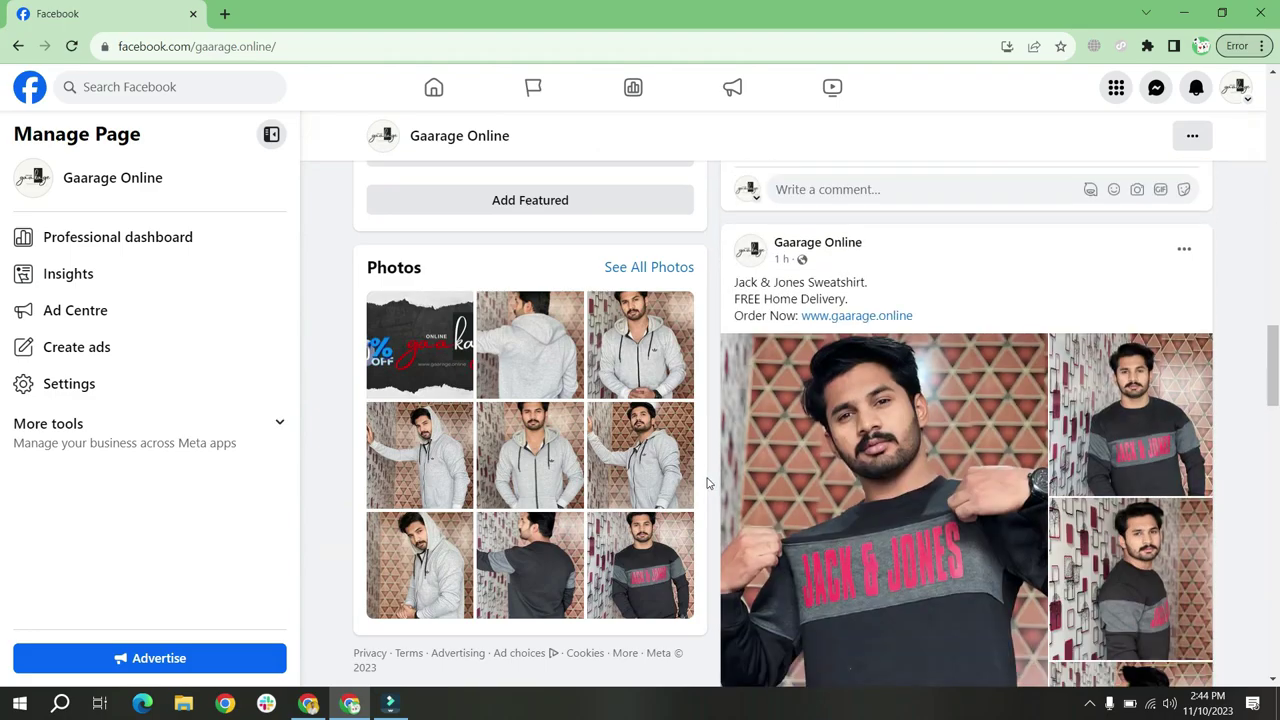
pyautogui.scroll(5, 703, 485)
pyautogui.scroll(10, 703, 485)
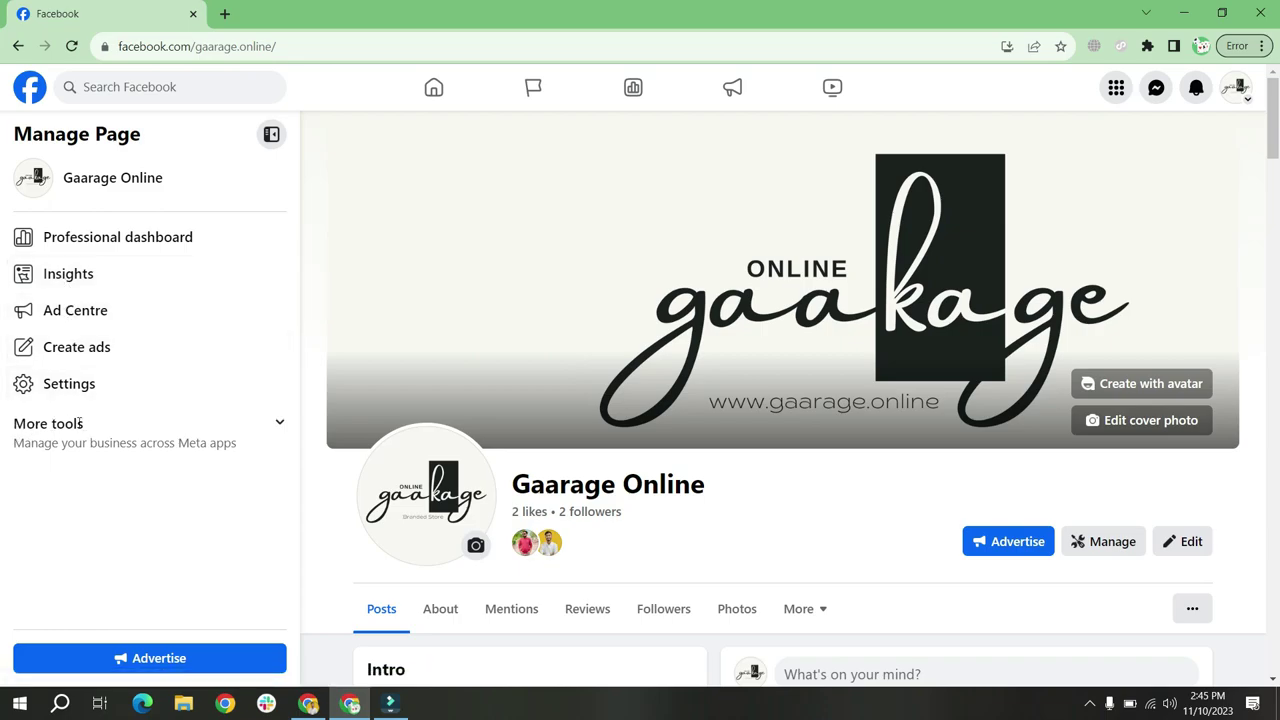
pyautogui.click(280, 424)
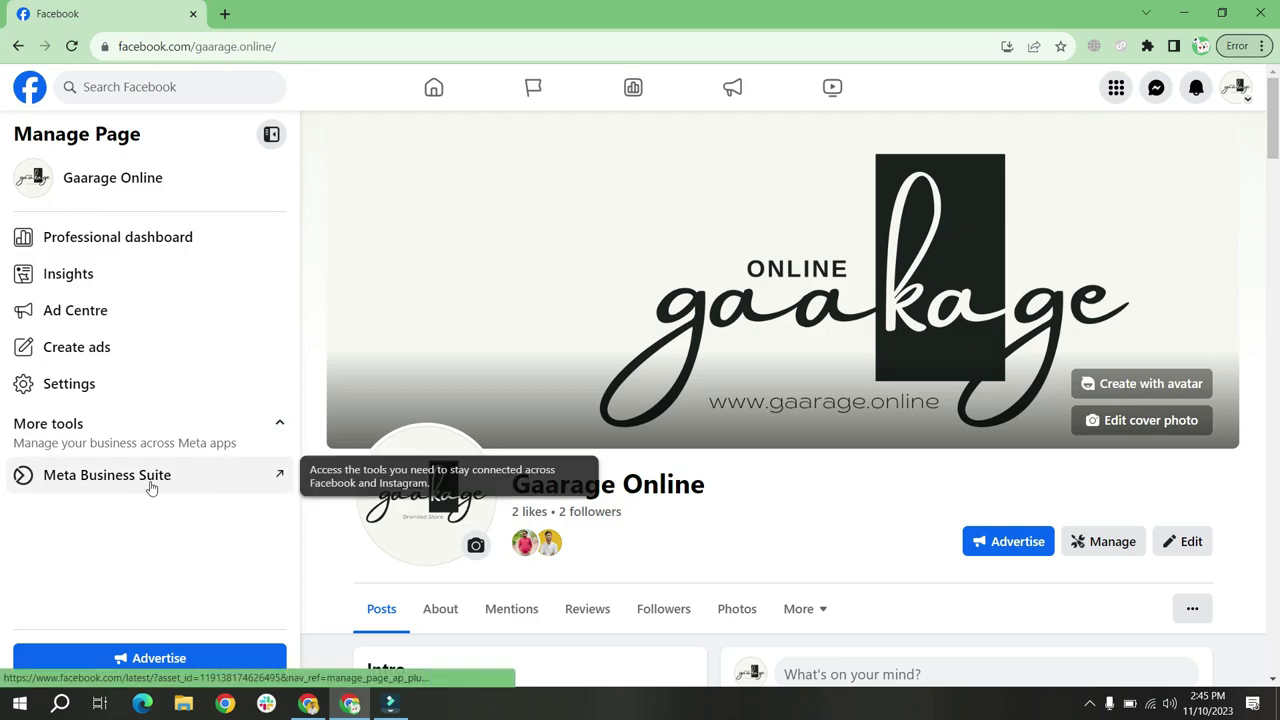
pyautogui.click(200, 484)
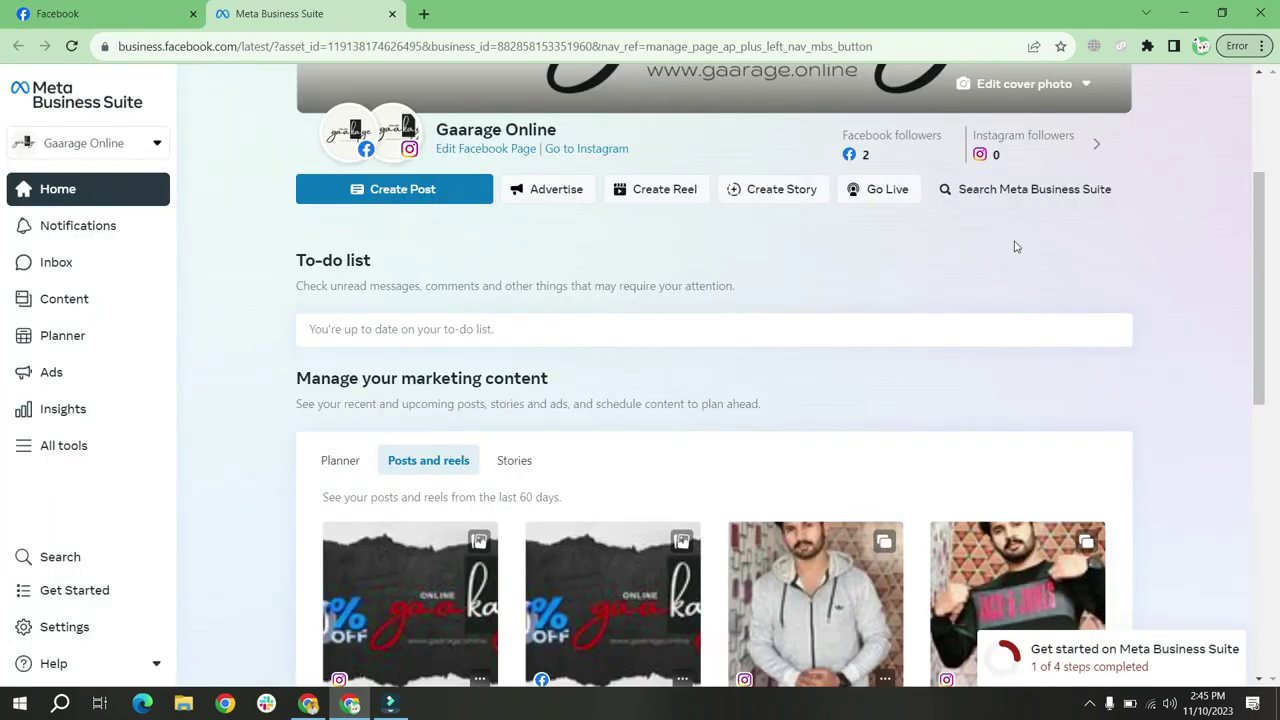
# Step: Open the full Business settings for the Gaarage Online business account from the Business Suite settings
pyautogui.scroll(3, 623, 381)
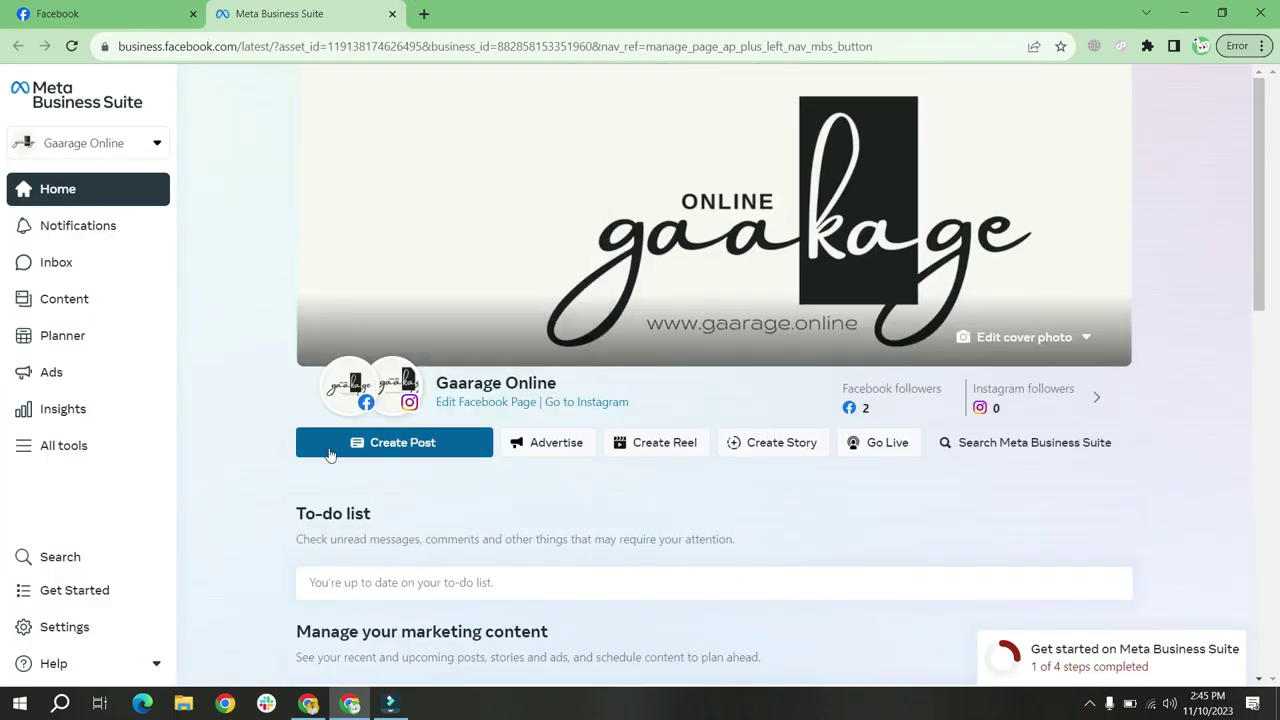
pyautogui.scroll(-1, 323, 456)
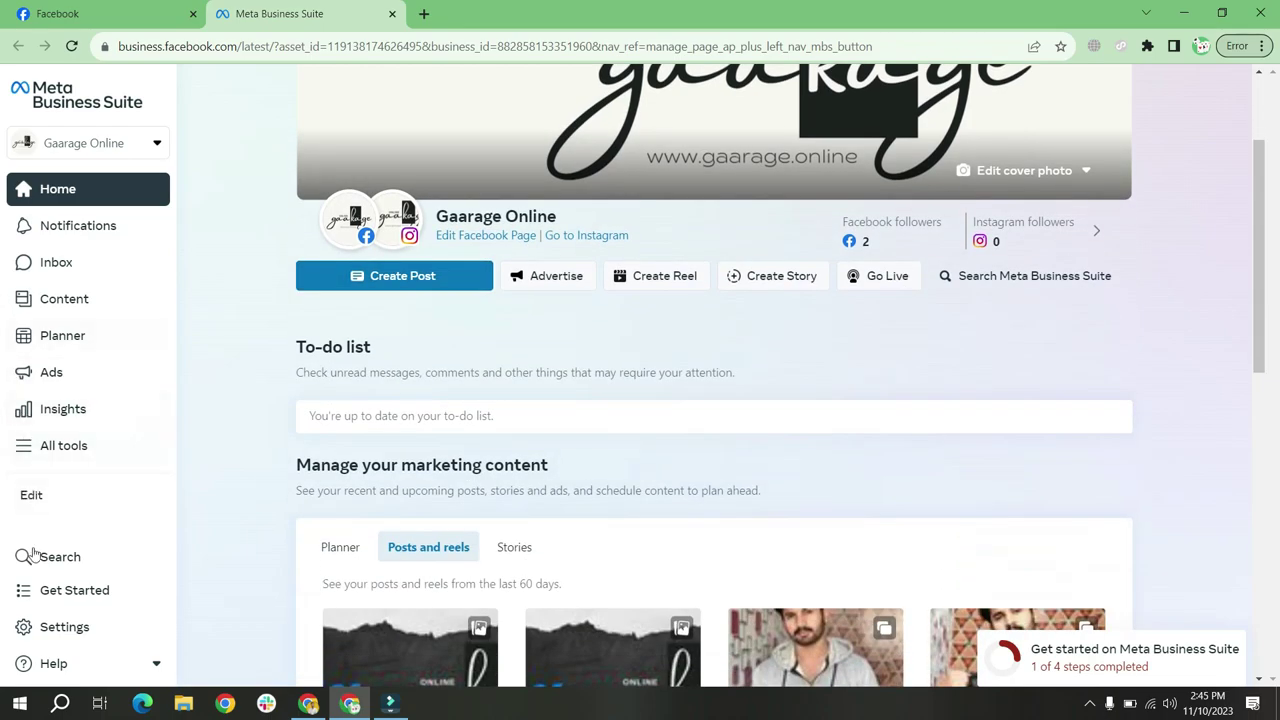
pyautogui.click(98, 628)
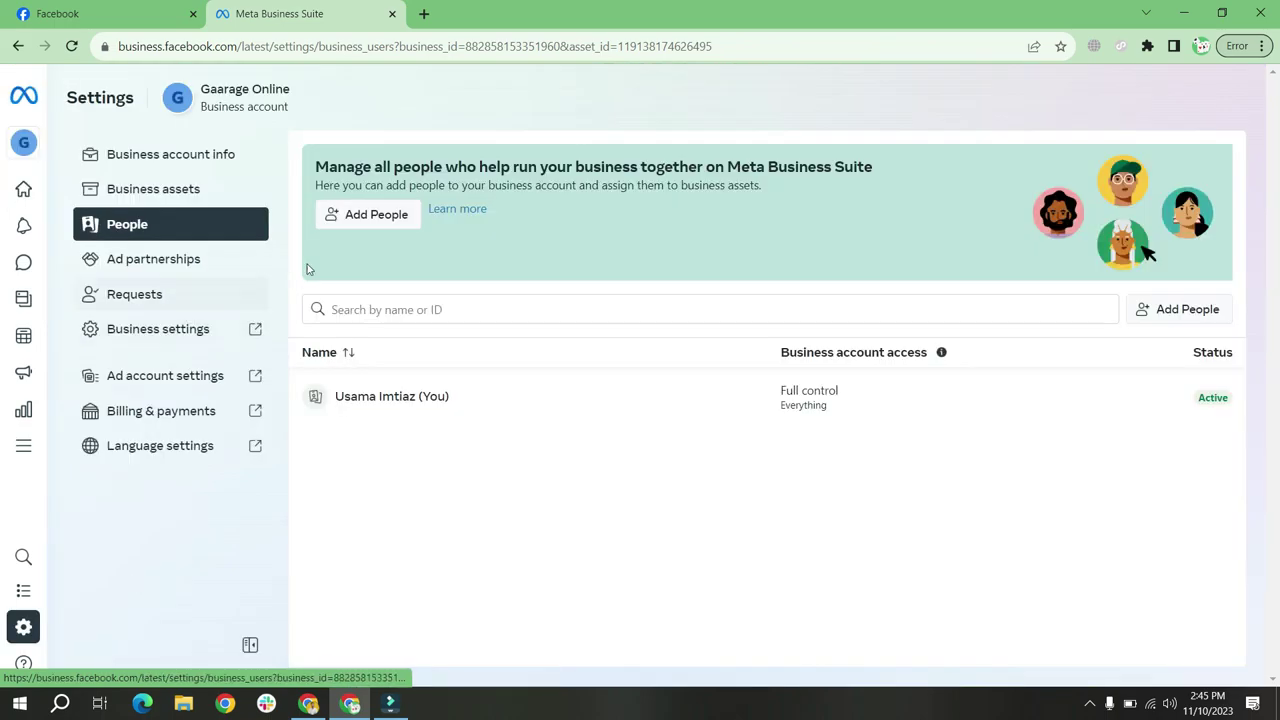
pyautogui.click(168, 340)
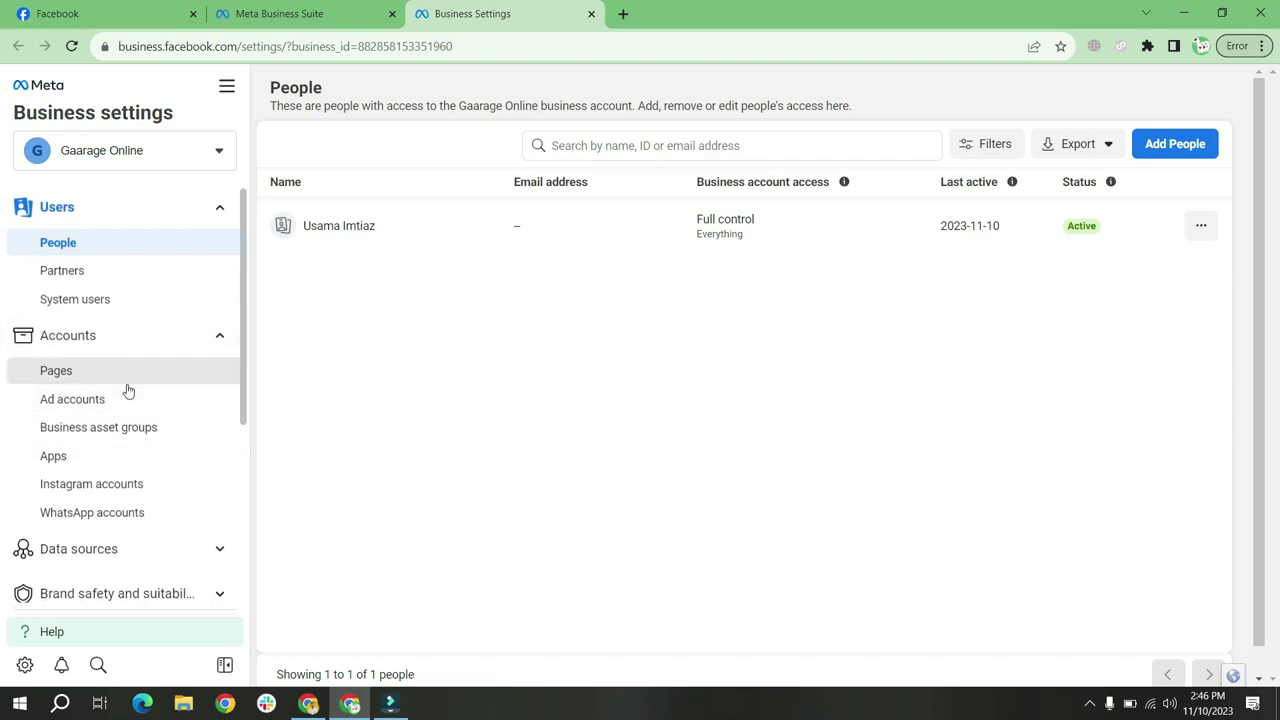
# Step: Open the Domains page under Brand safety and suitability in the business settings
pyautogui.scroll(-1, 126, 391)
pyautogui.scroll(-1, 80, 350)
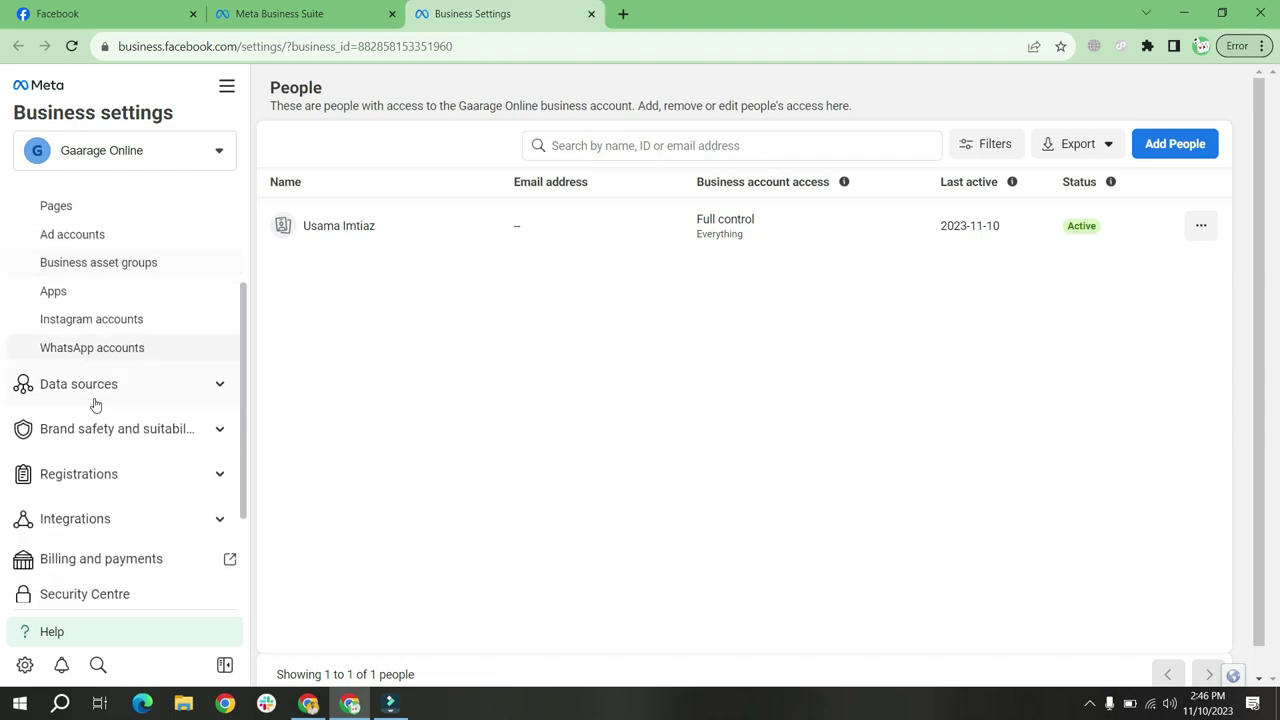
pyautogui.click(136, 432)
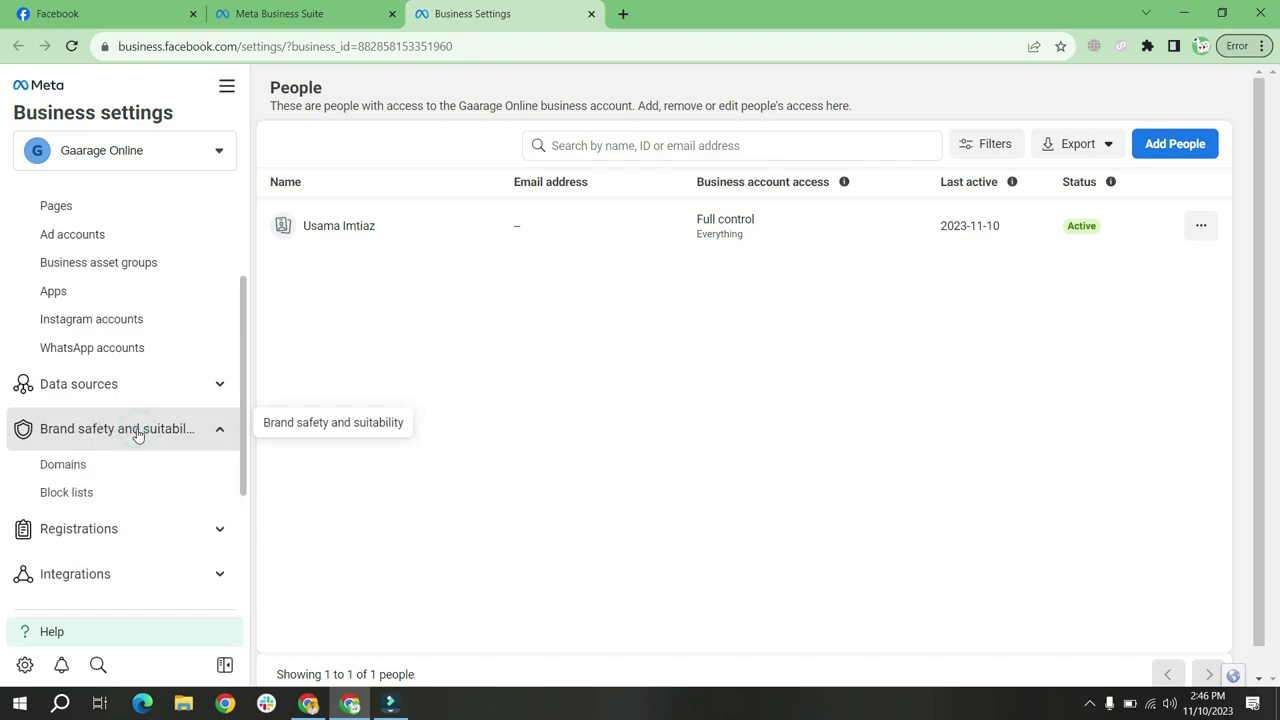
pyautogui.click(90, 472)
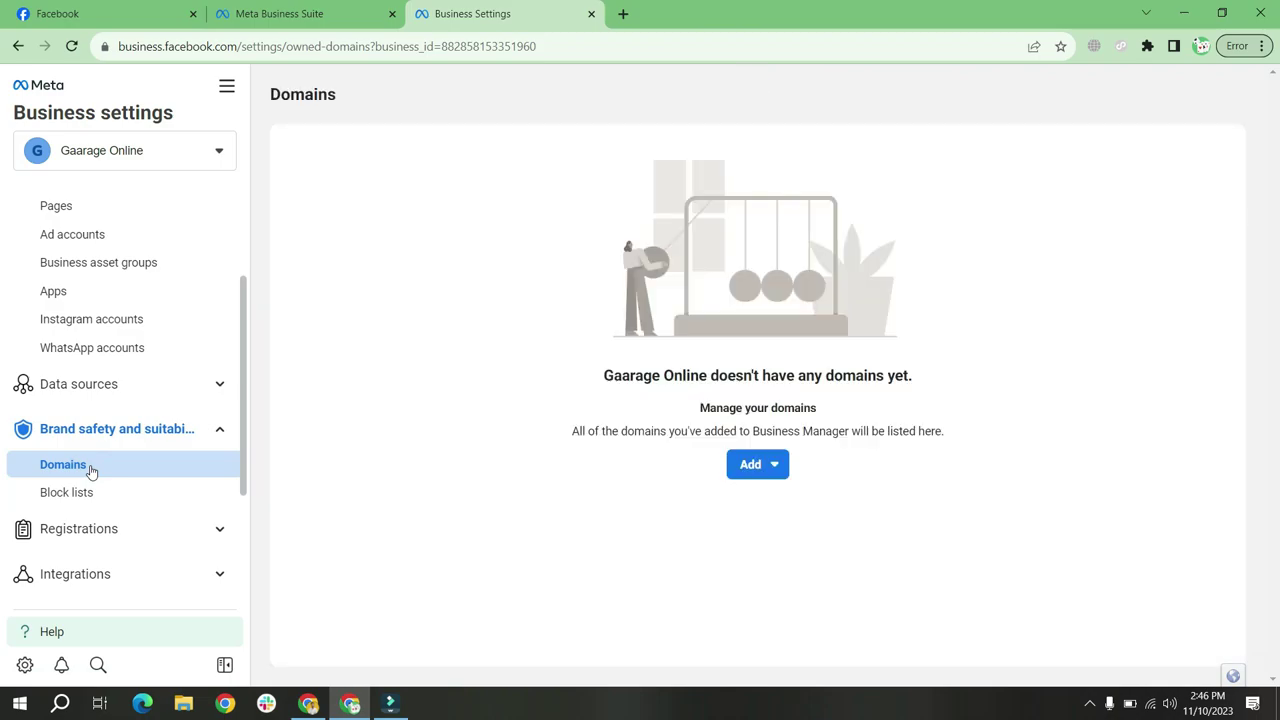
# Step: Create a new domain entry for the business with the root domain gaarage.online
pyautogui.click(776, 464)
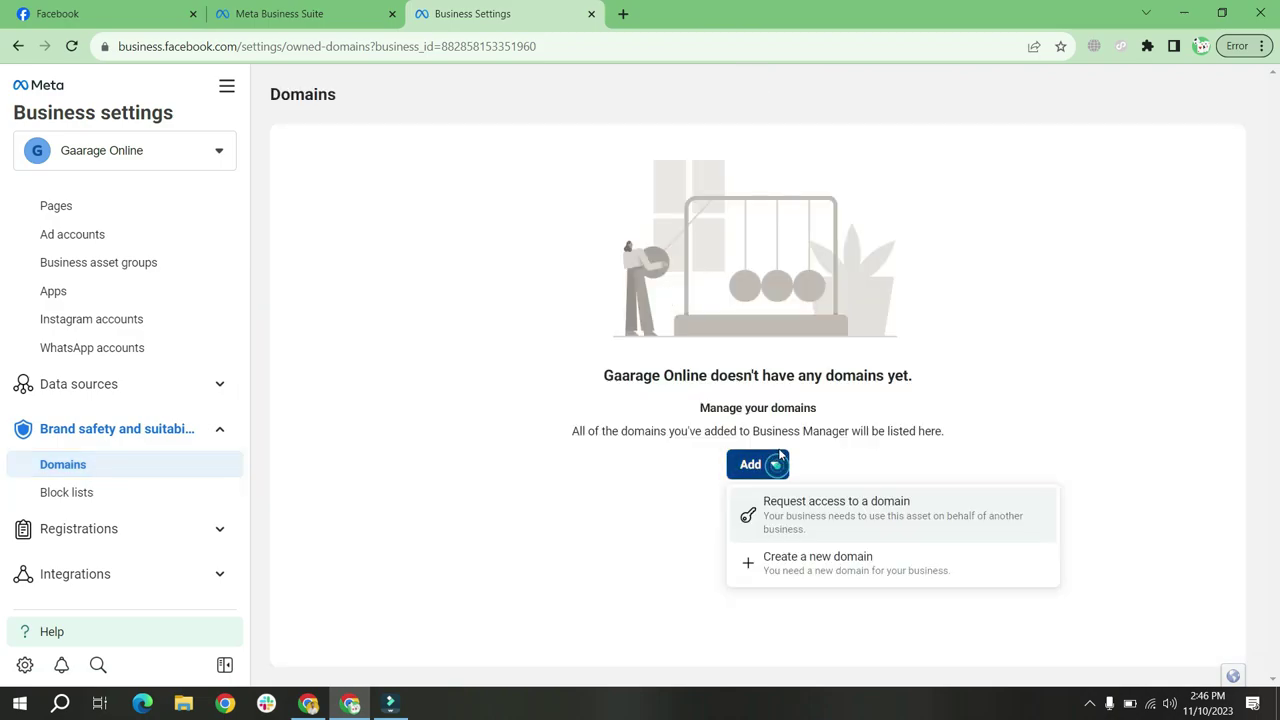
pyautogui.click(836, 562)
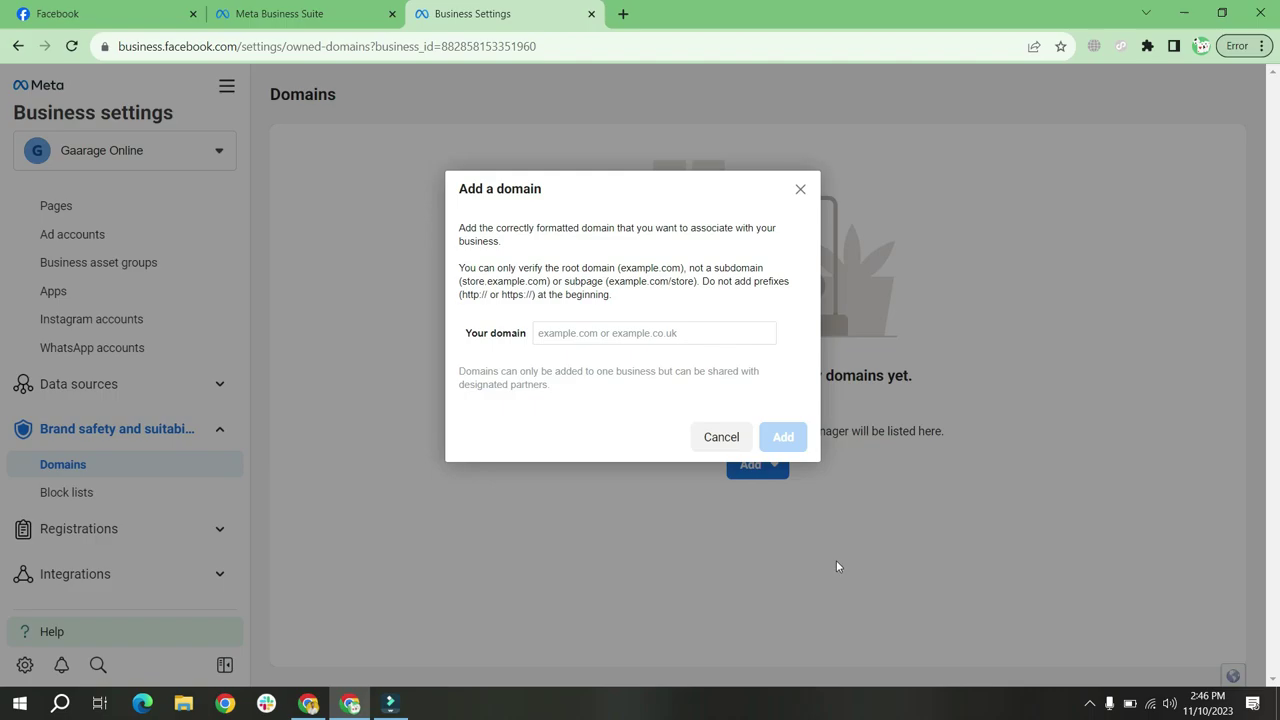
pyautogui.moveTo(466, 333); pyautogui.dragTo(531, 341)
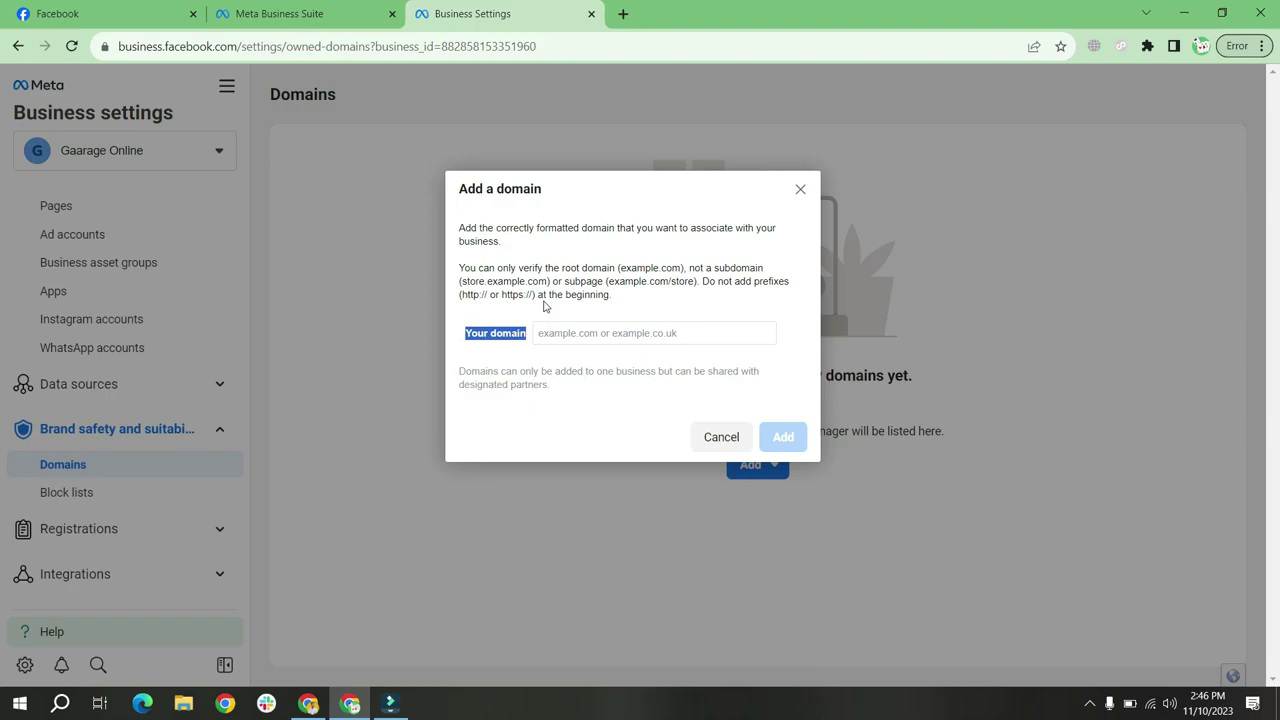
pyautogui.moveTo(460, 294); pyautogui.dragTo(530, 297)
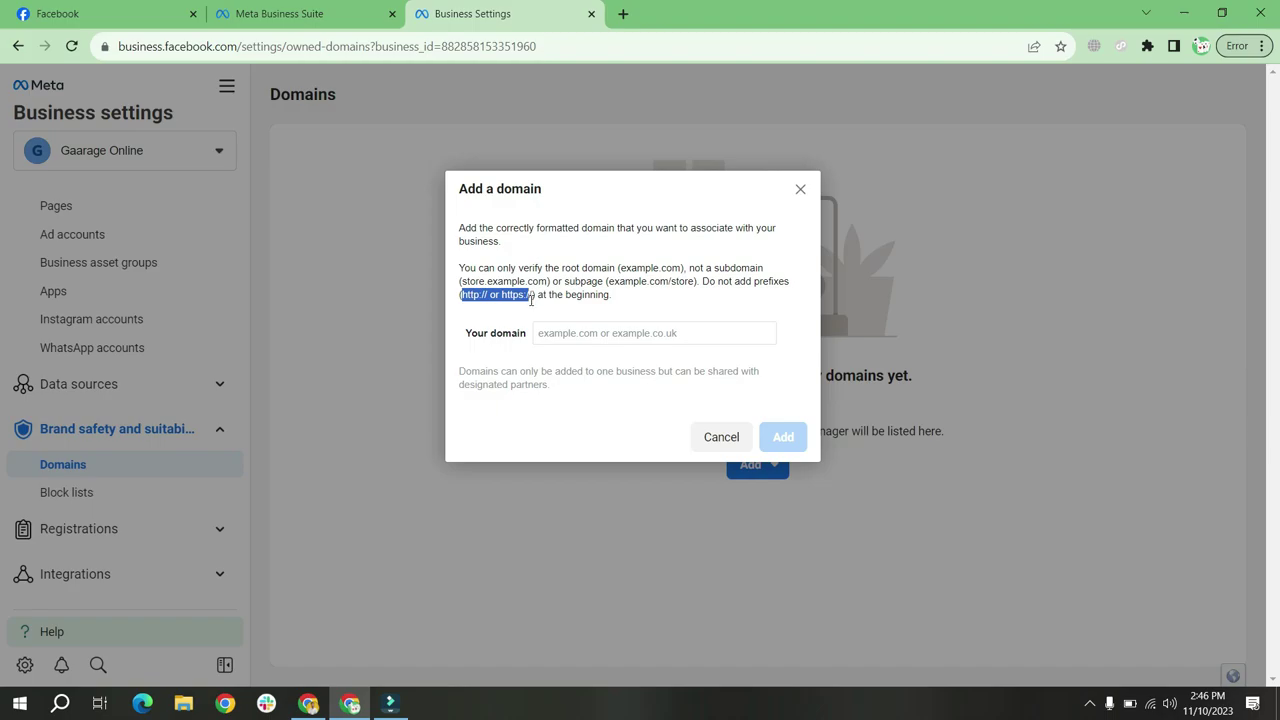
pyautogui.click(574, 338)
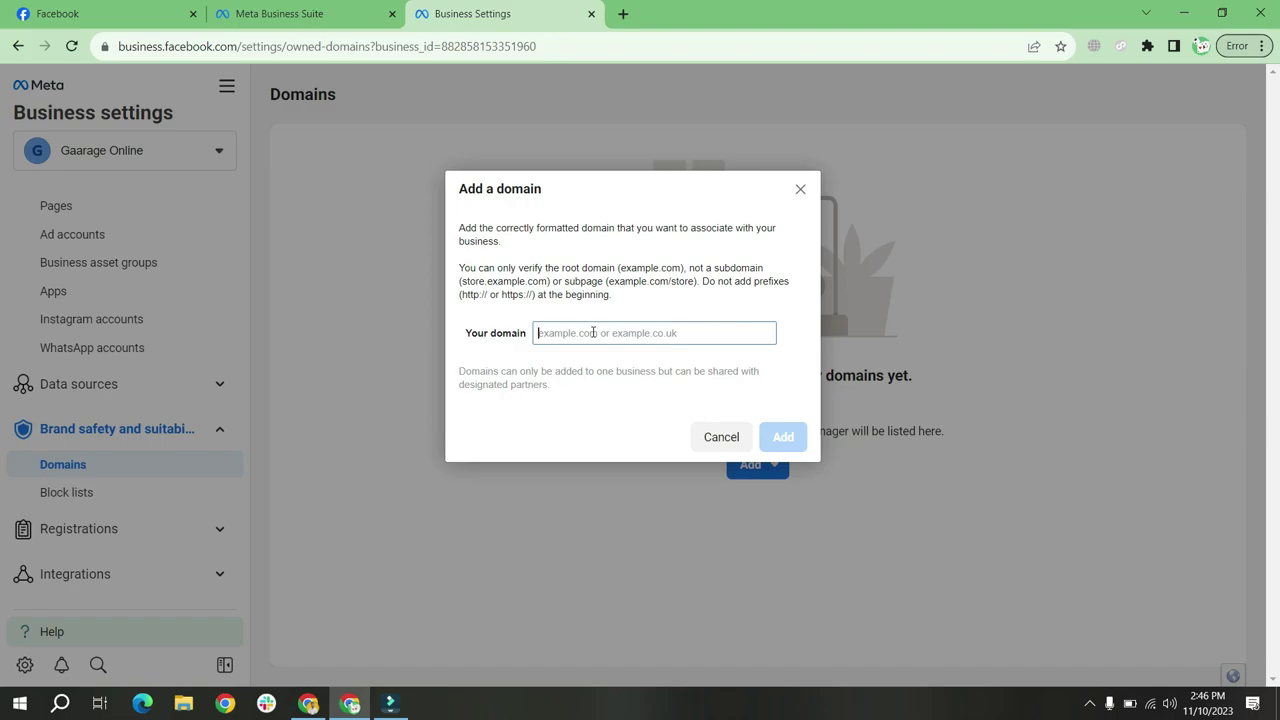
pyautogui.write('Gaarage.online')
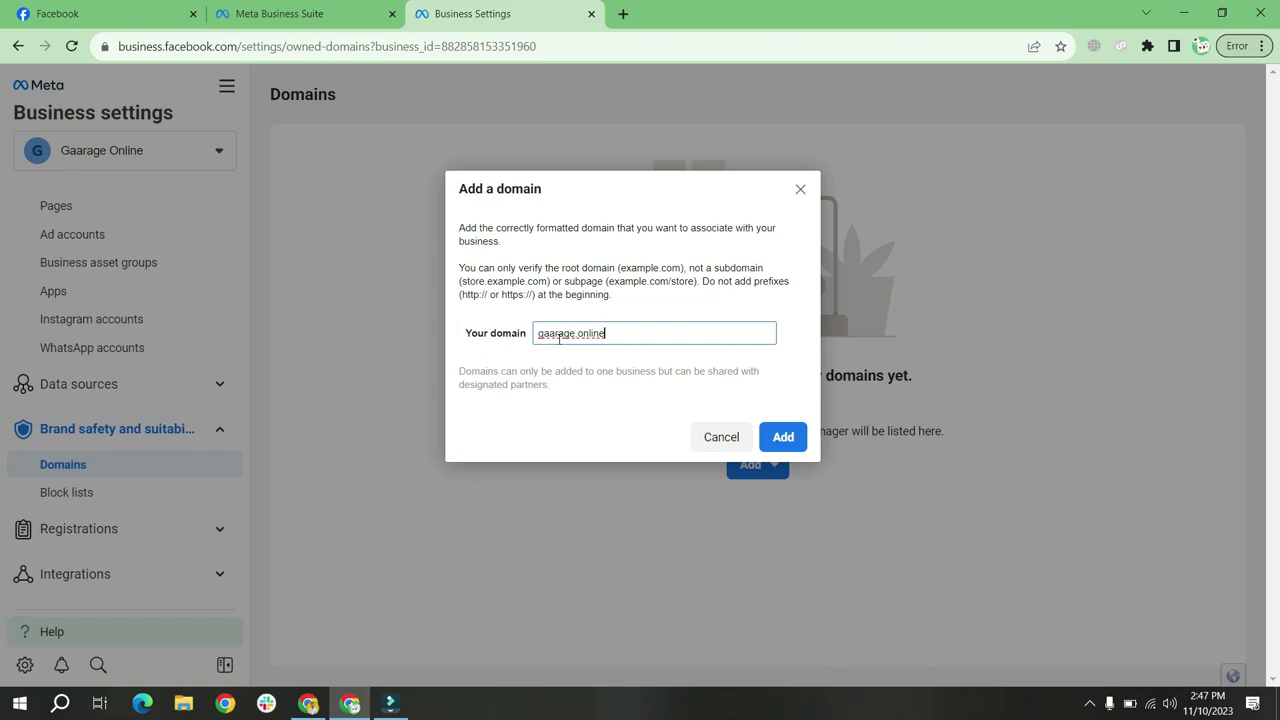
pyautogui.click(786, 440)
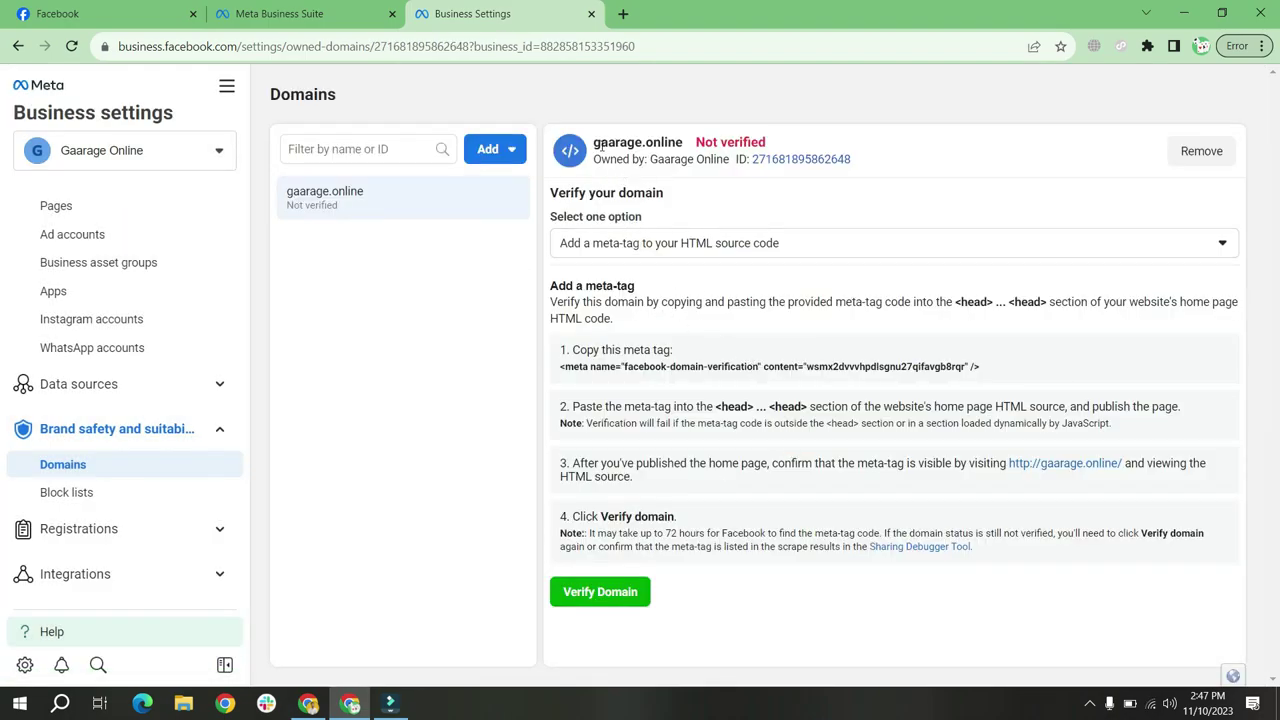
# Step: Set the domain verification method to updating the DNS TXT record and copy the provided TXT record
pyautogui.moveTo(603, 143); pyautogui.dragTo(775, 146)
pyautogui.click(792, 148)
pyautogui.click(1222, 248)
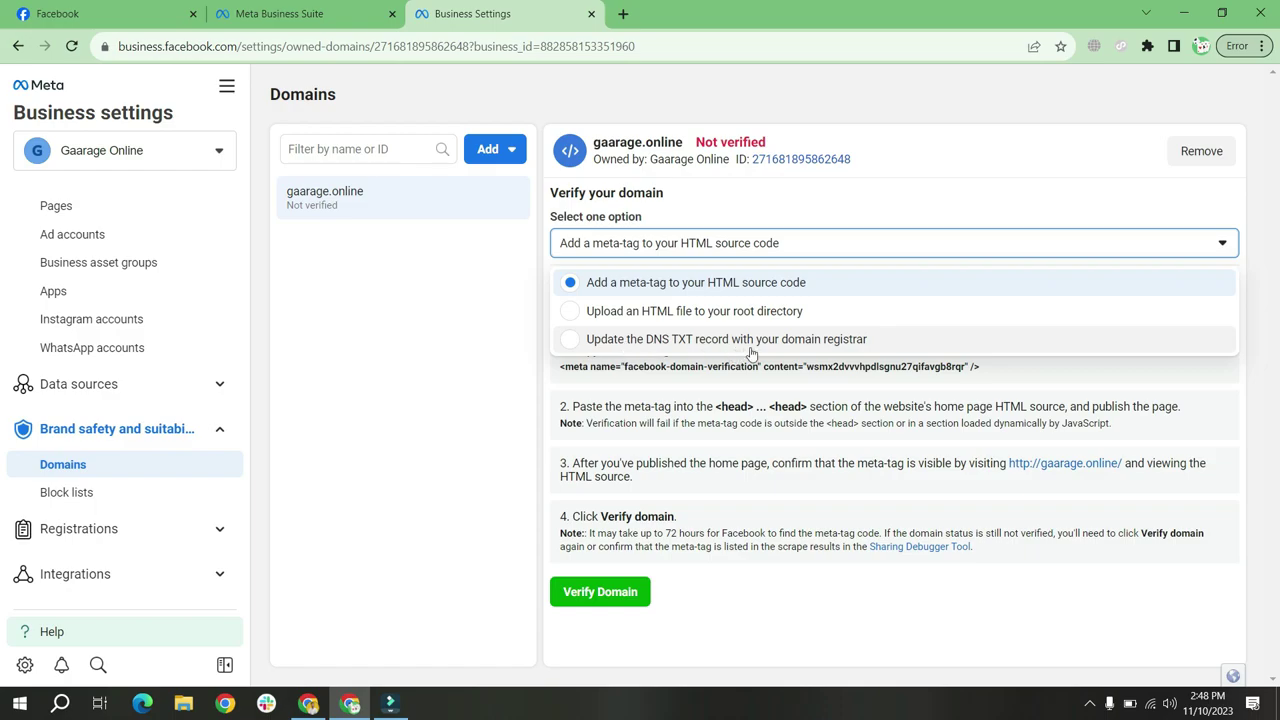
pyautogui.click(572, 343)
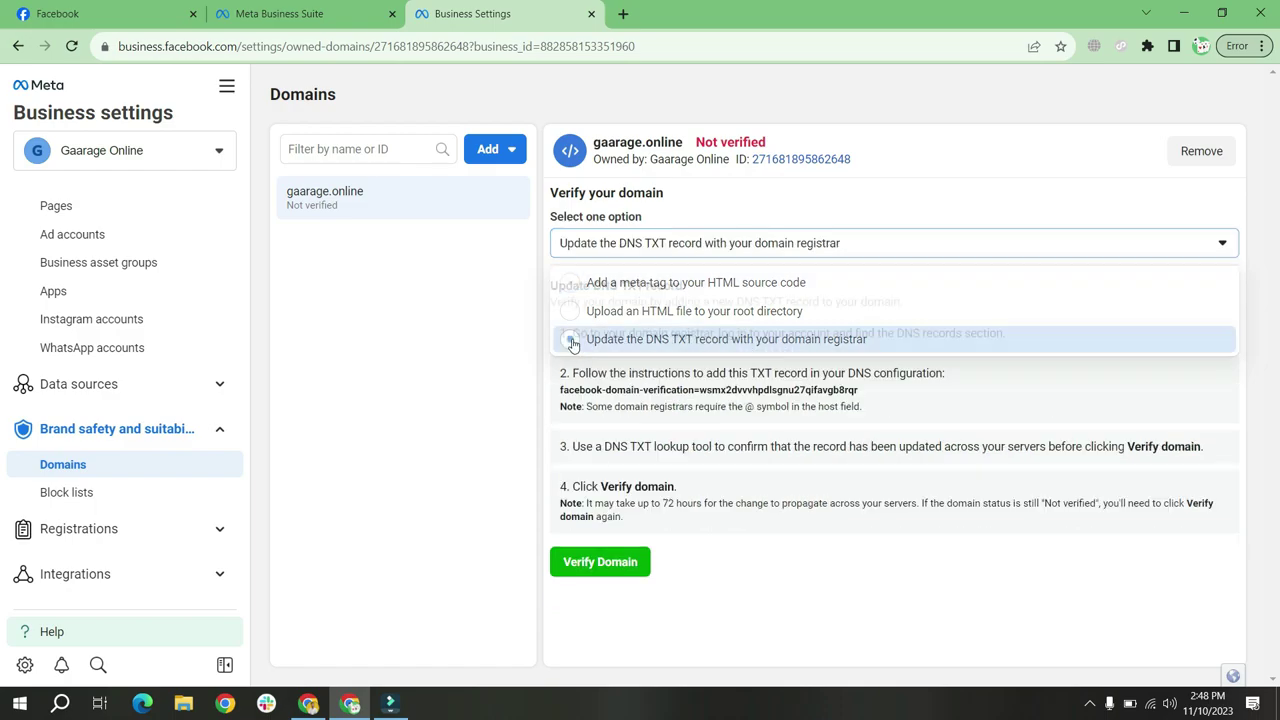
pyautogui.click(657, 250)
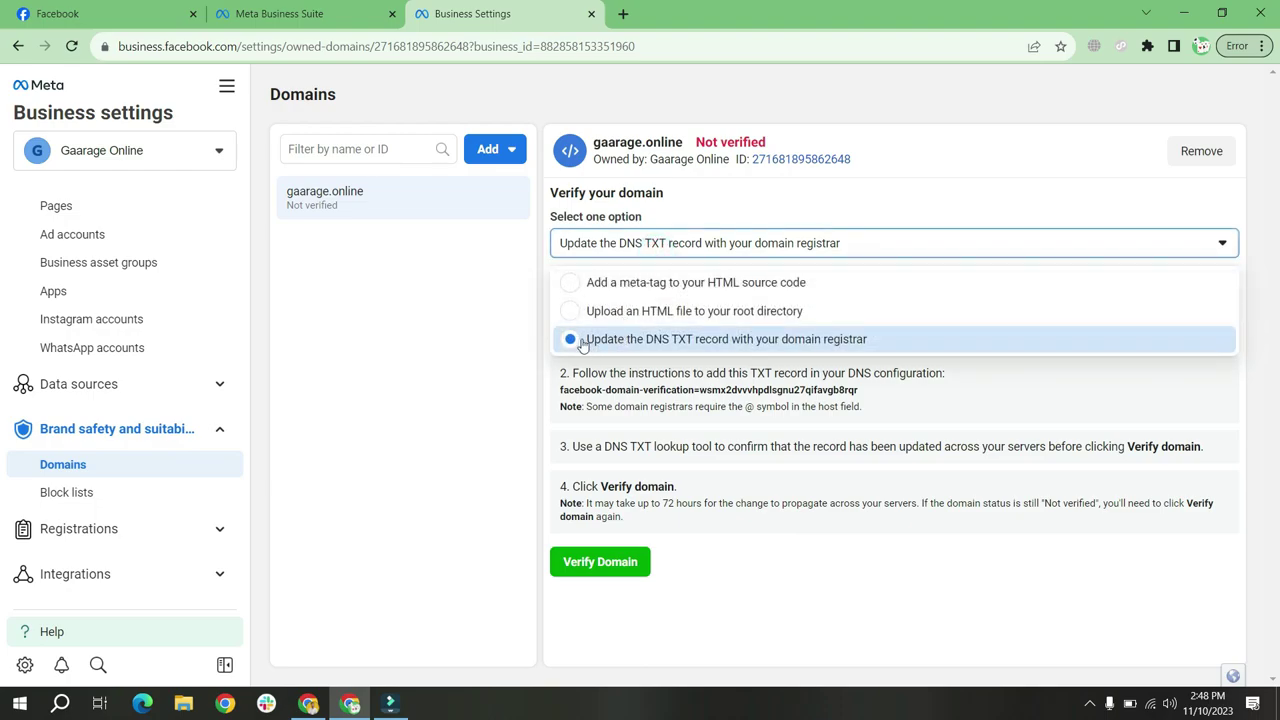
pyautogui.click(700, 342)
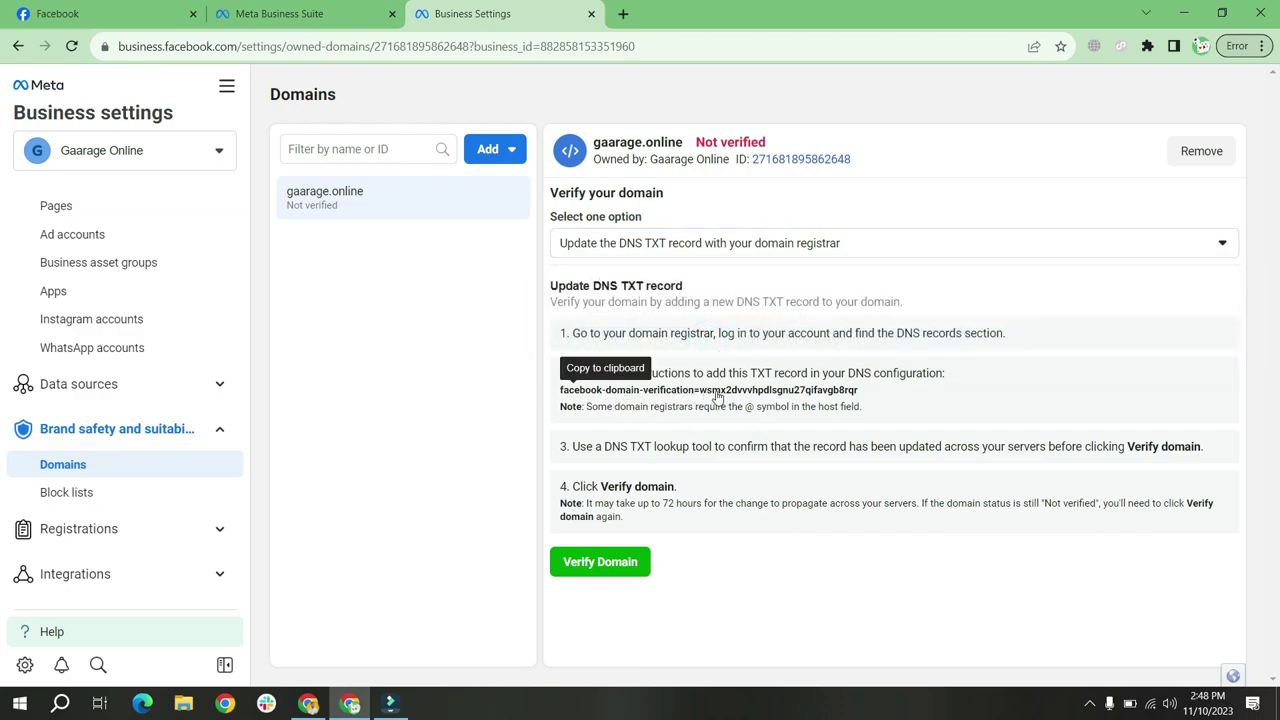
pyautogui.click(640, 397)
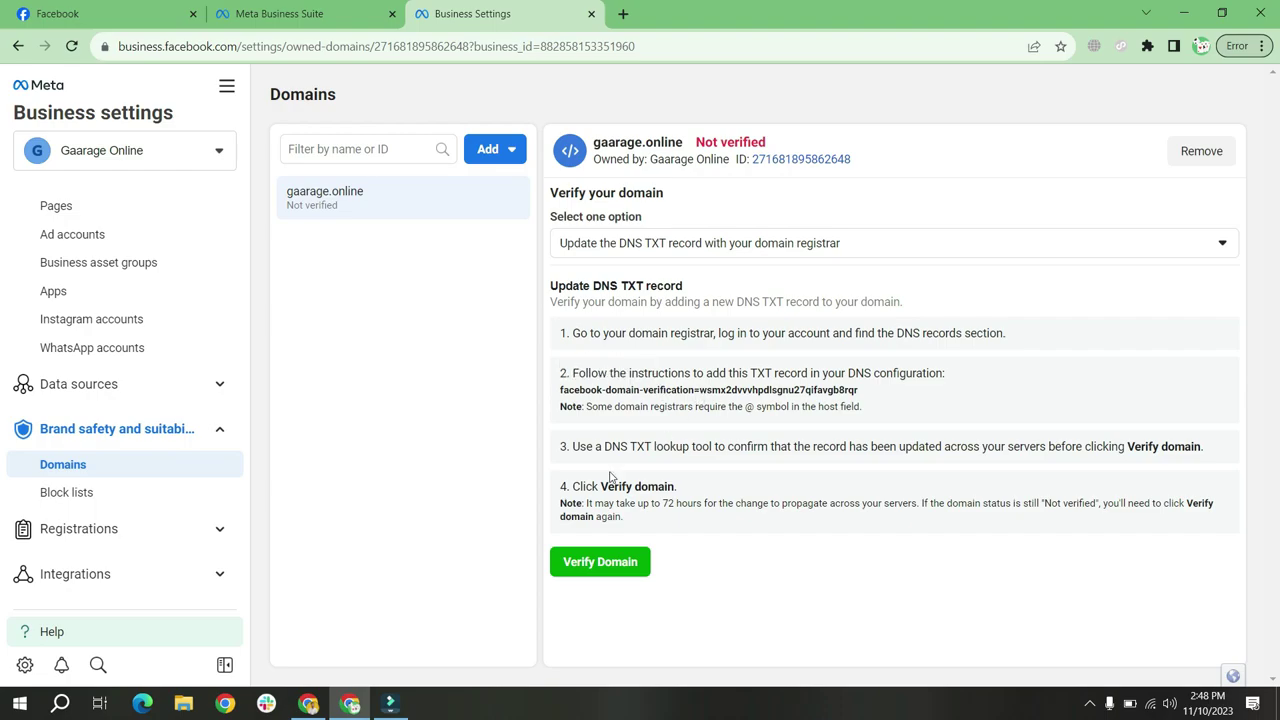
# Step: Switch to the domain registrar's site and open the DNS management for gaarage.online
pyautogui.click(308, 703)
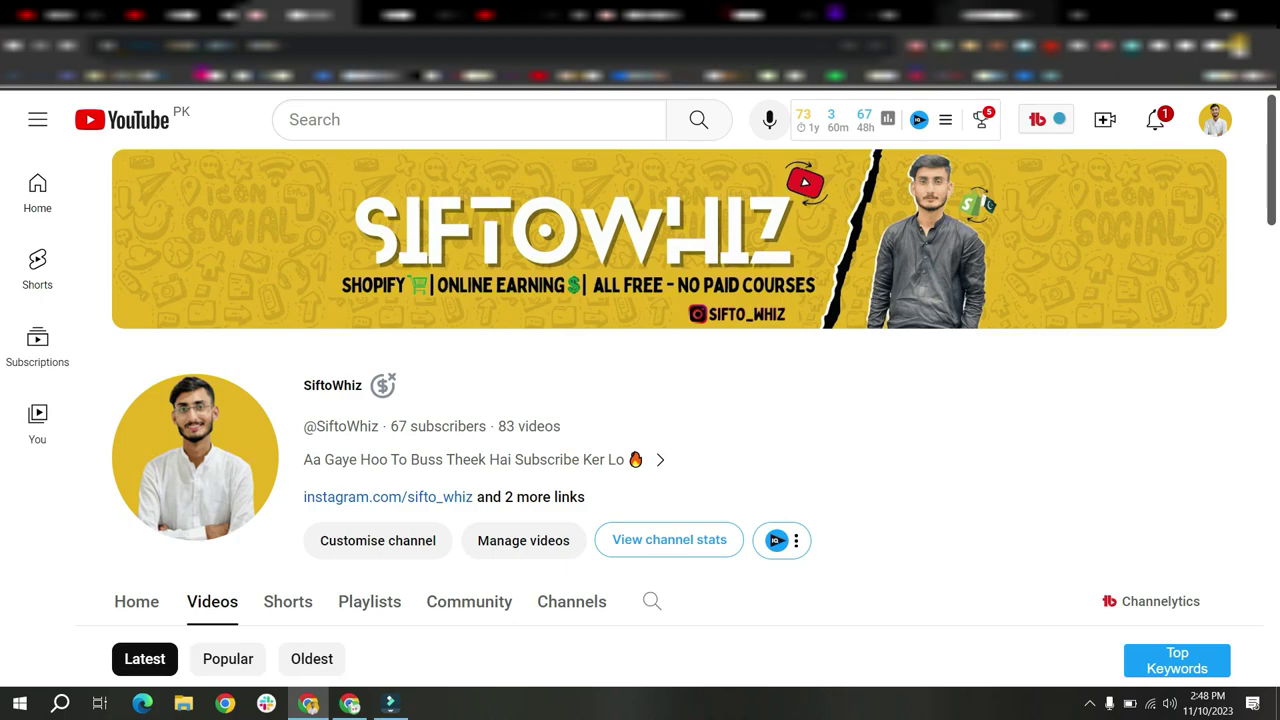
pyautogui.click(995, 14)
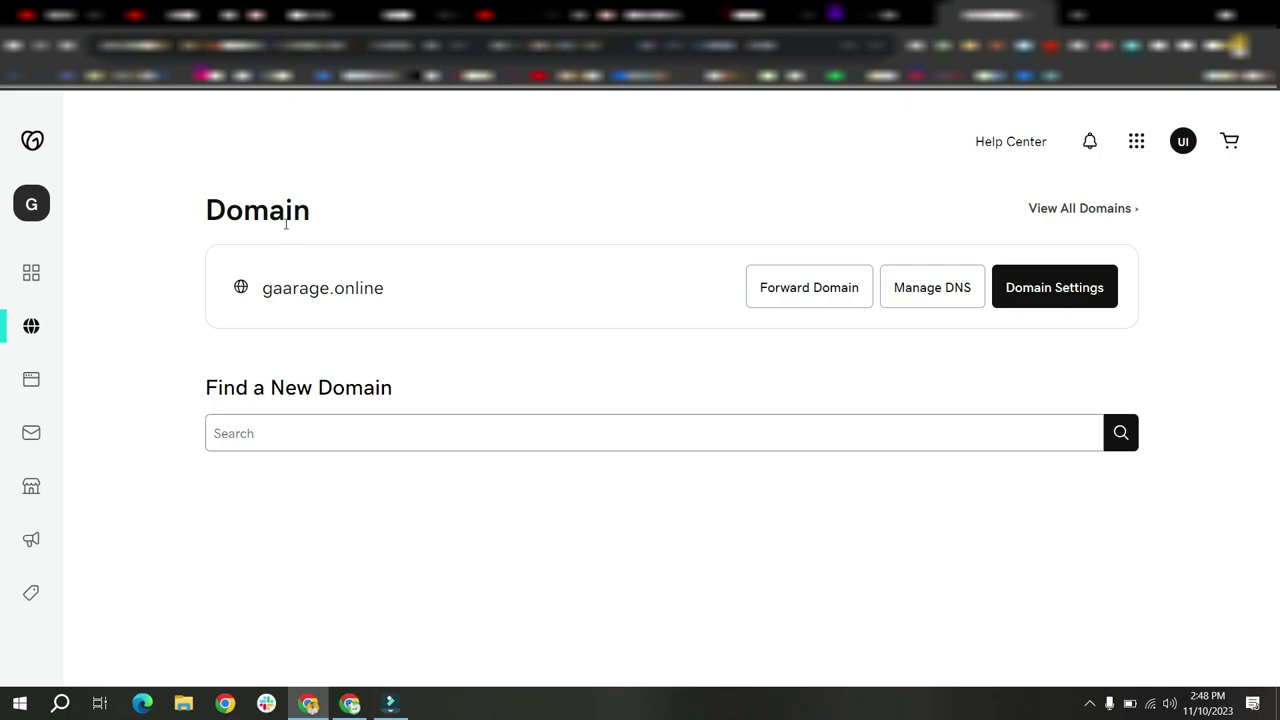
pyautogui.moveTo(207, 209); pyautogui.dragTo(314, 207)
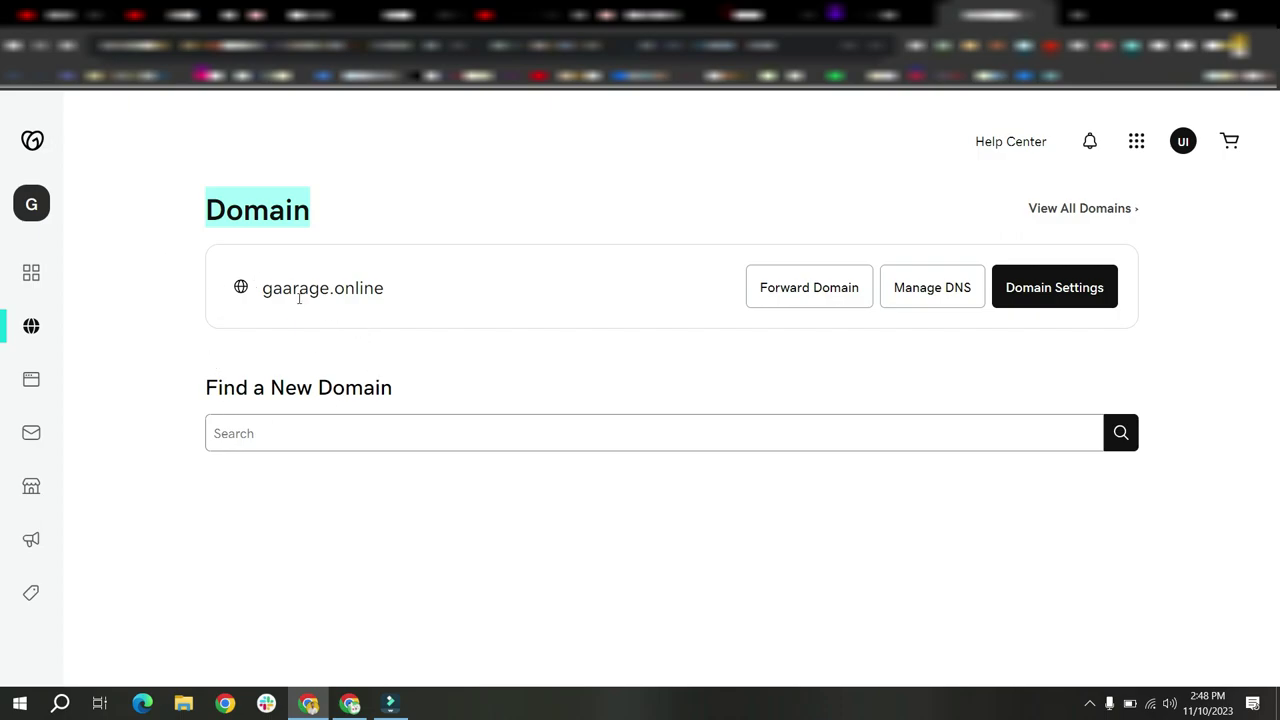
pyautogui.moveTo(261, 293); pyautogui.dragTo(401, 296)
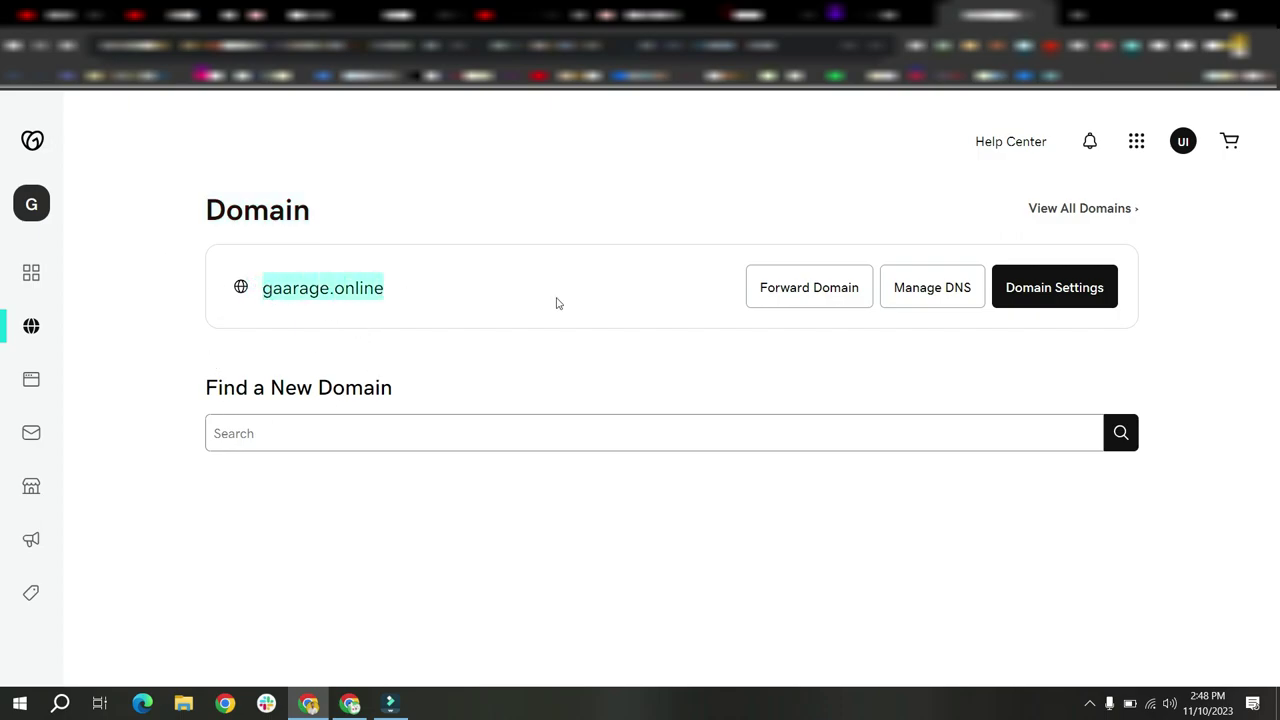
pyautogui.click(925, 291)
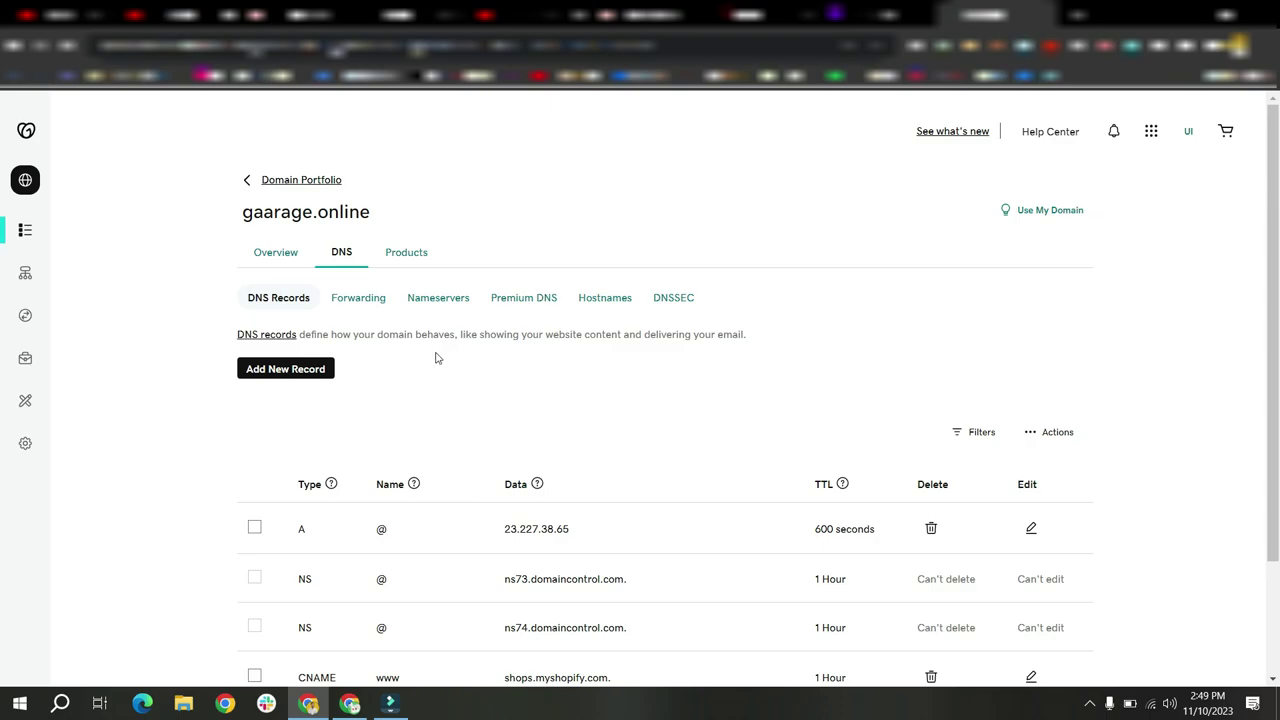
# Step: Start a new DNS record for gaarage.online with type TXT and name @
pyautogui.click(305, 370)
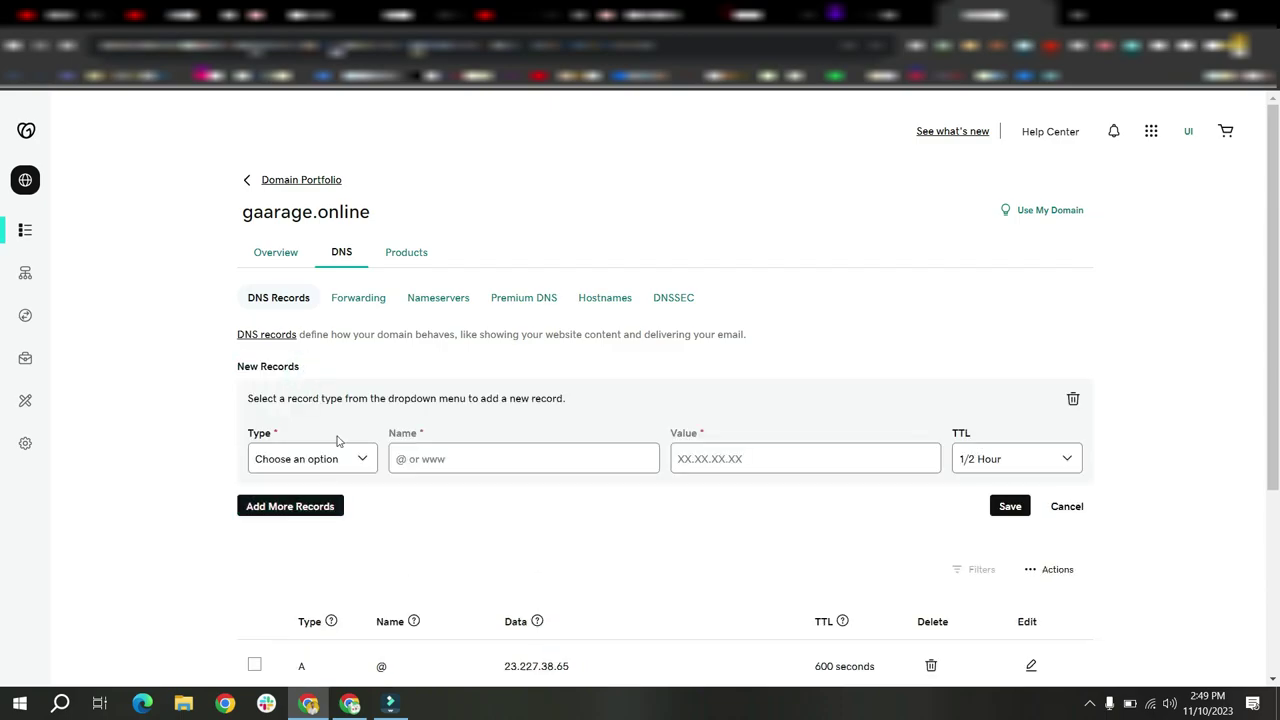
pyautogui.moveTo(285, 438); pyautogui.dragTo(248, 440)
pyautogui.click(288, 458)
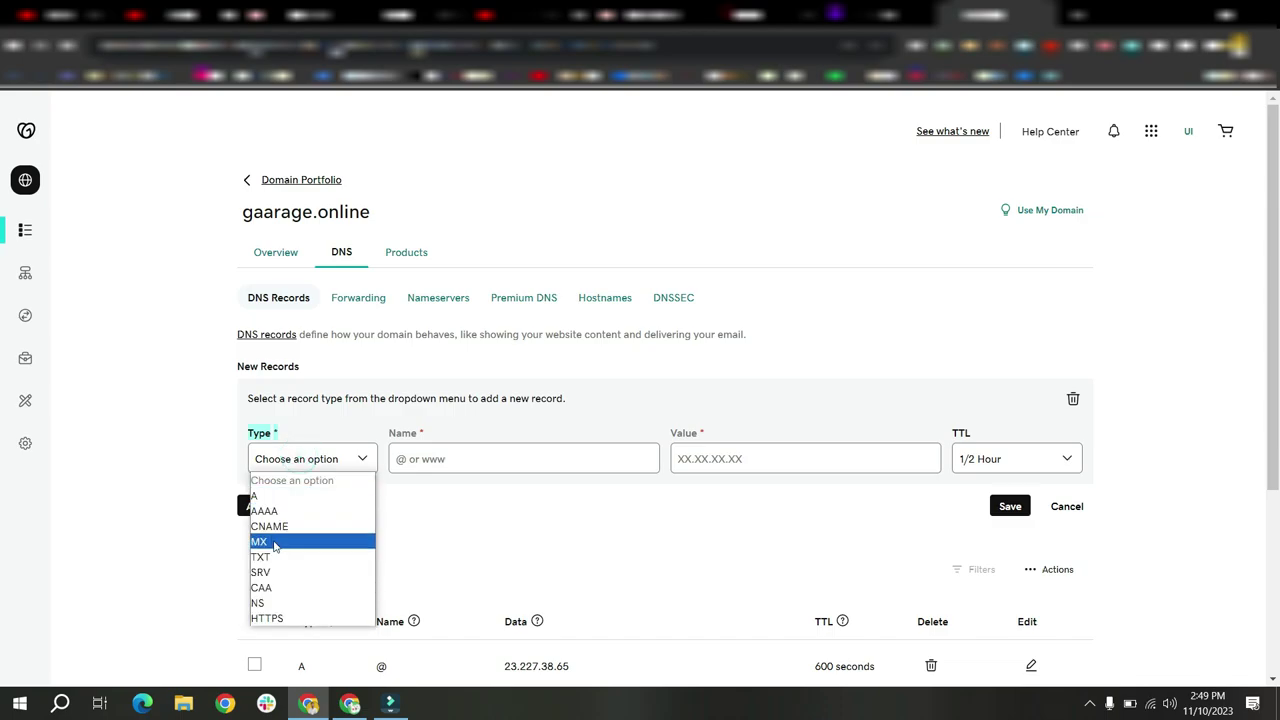
pyautogui.click(277, 557)
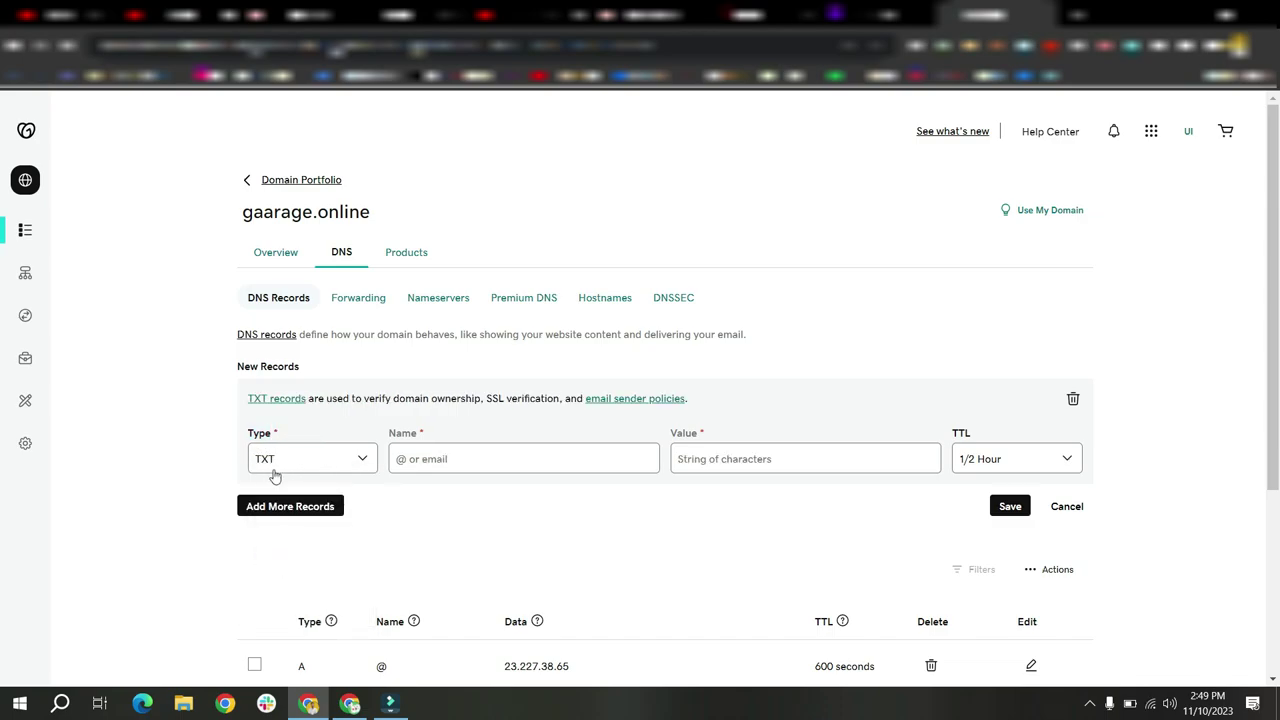
pyautogui.click(432, 457)
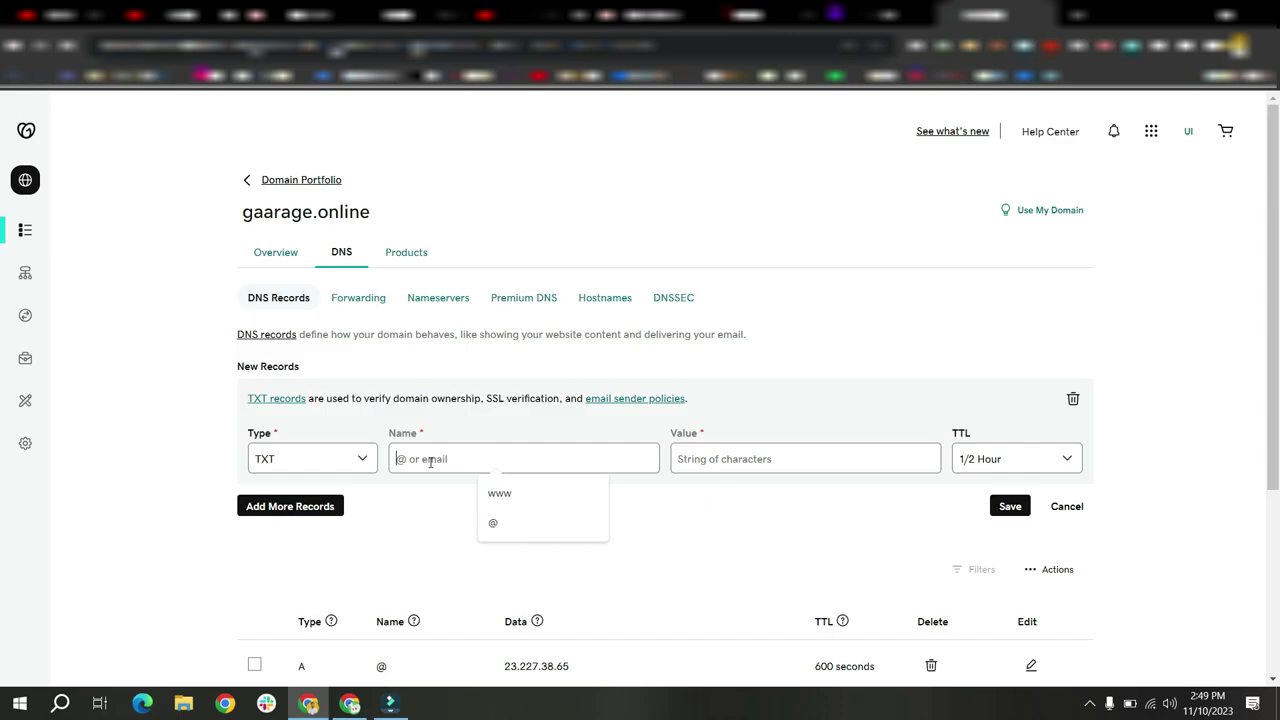
pyautogui.click(504, 527)
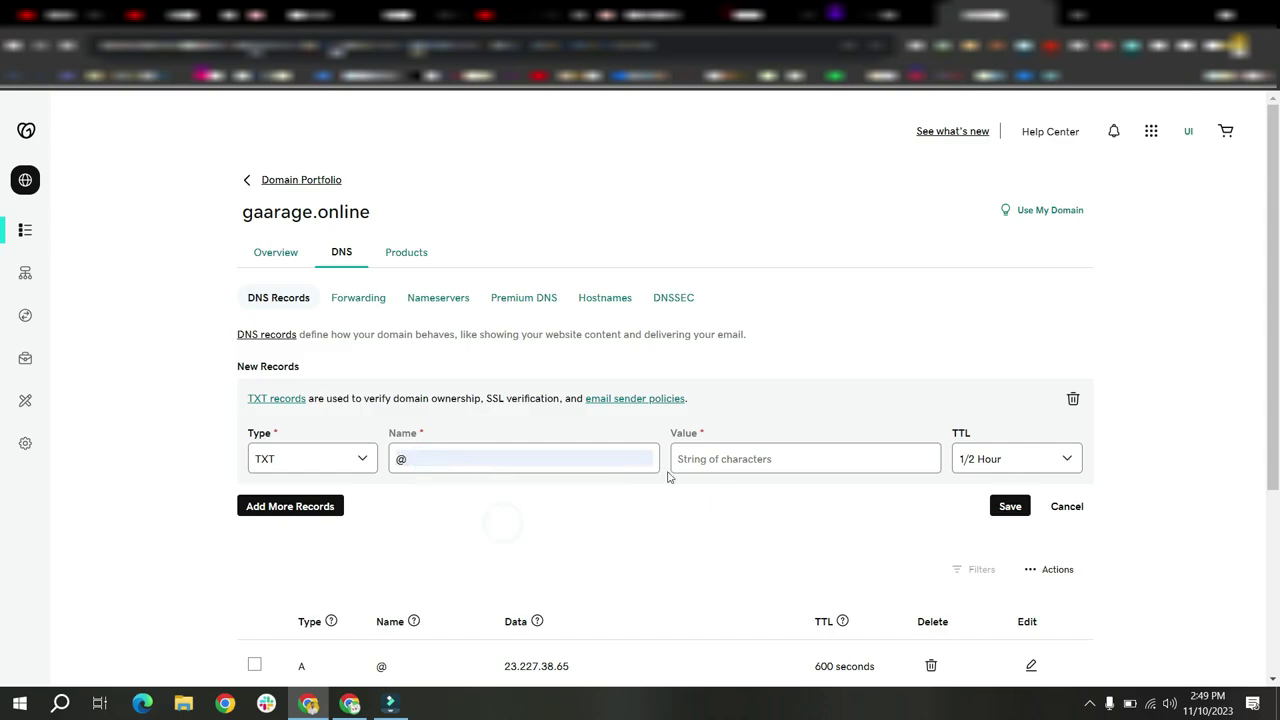
# Step: Switch to the Meta Business settings and copy the domain verification TXT record for gaarage.online again
pyautogui.click(724, 458)
pyautogui.rightClick(724, 458)
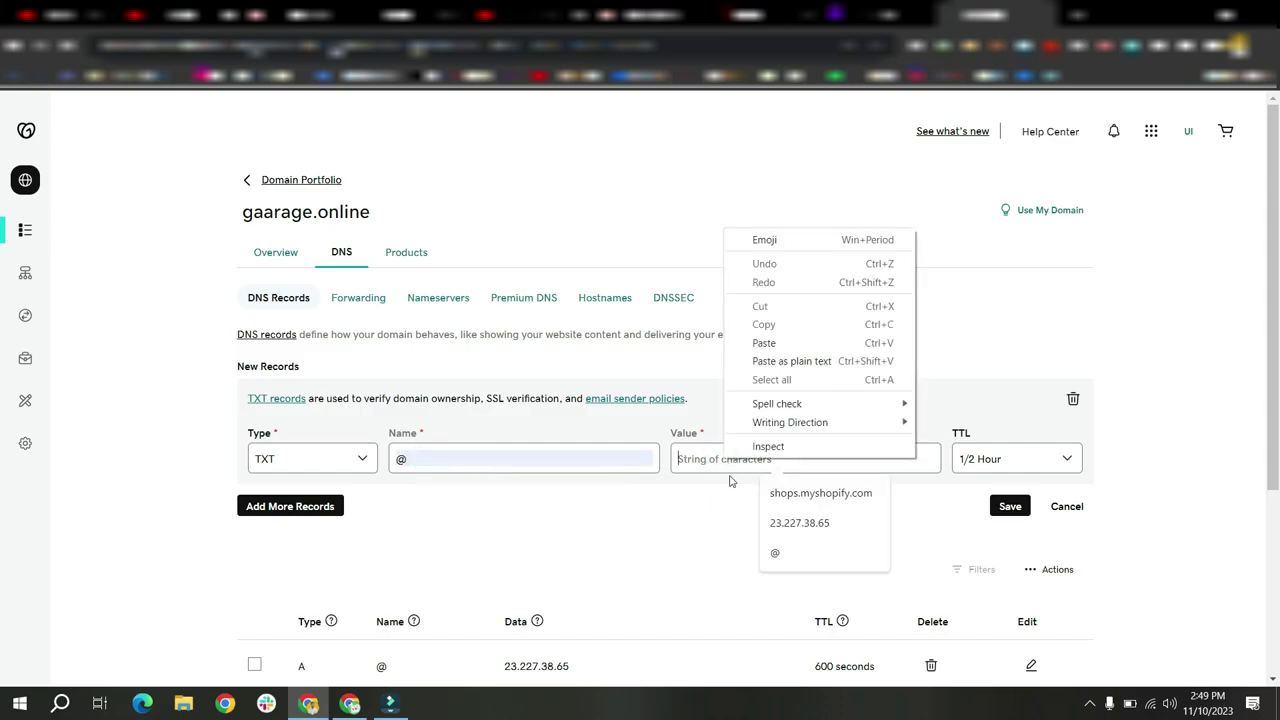
pyautogui.click(668, 540)
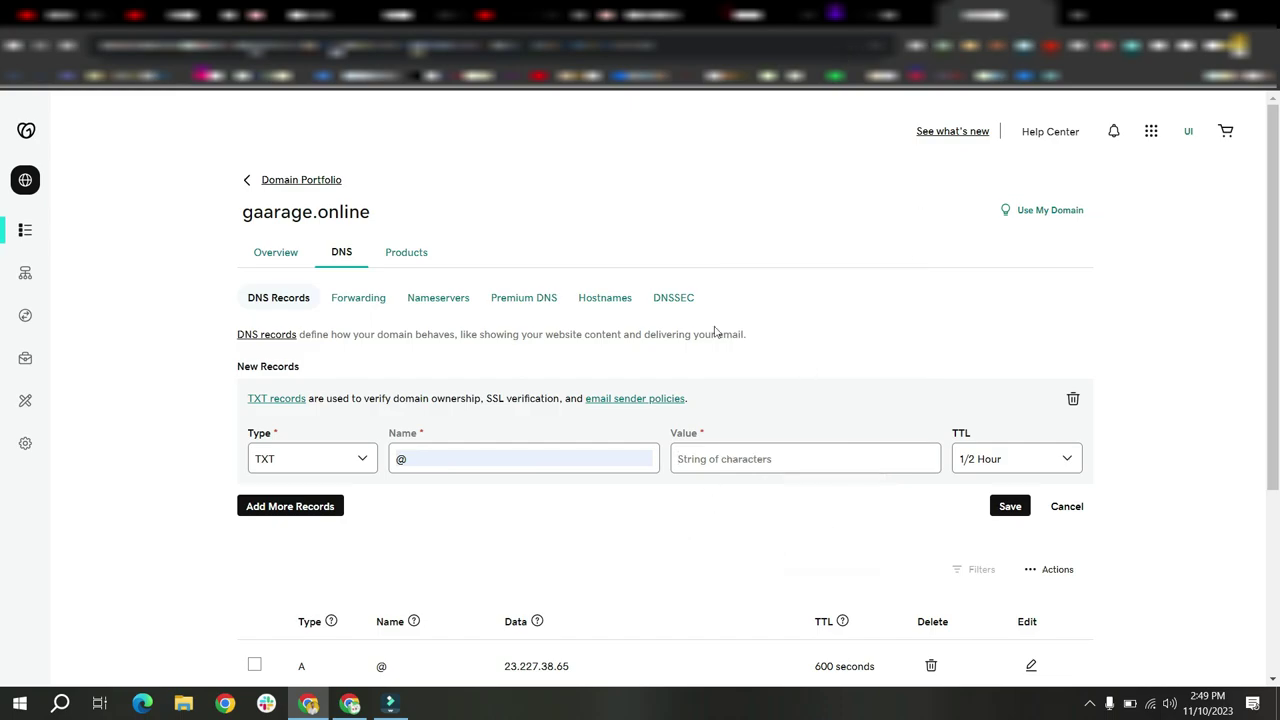
pyautogui.scroll(-2, 540, 650)
pyautogui.click(350, 705)
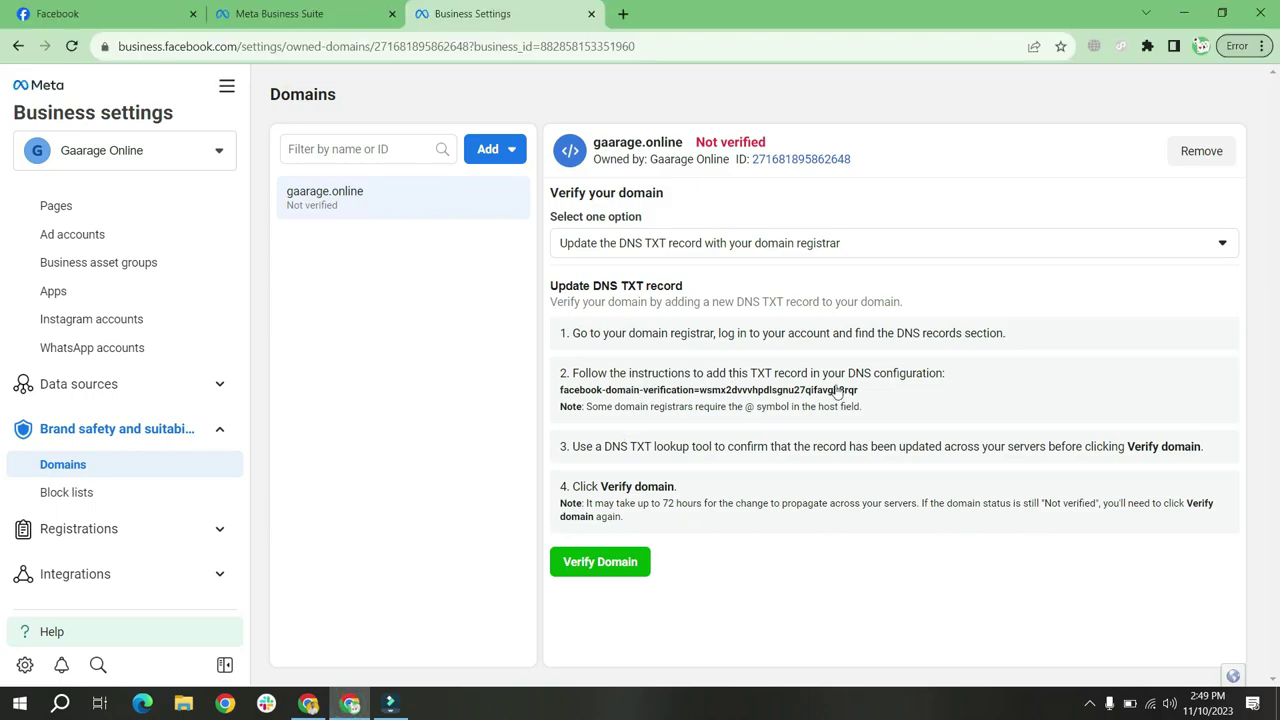
pyautogui.click(645, 396)
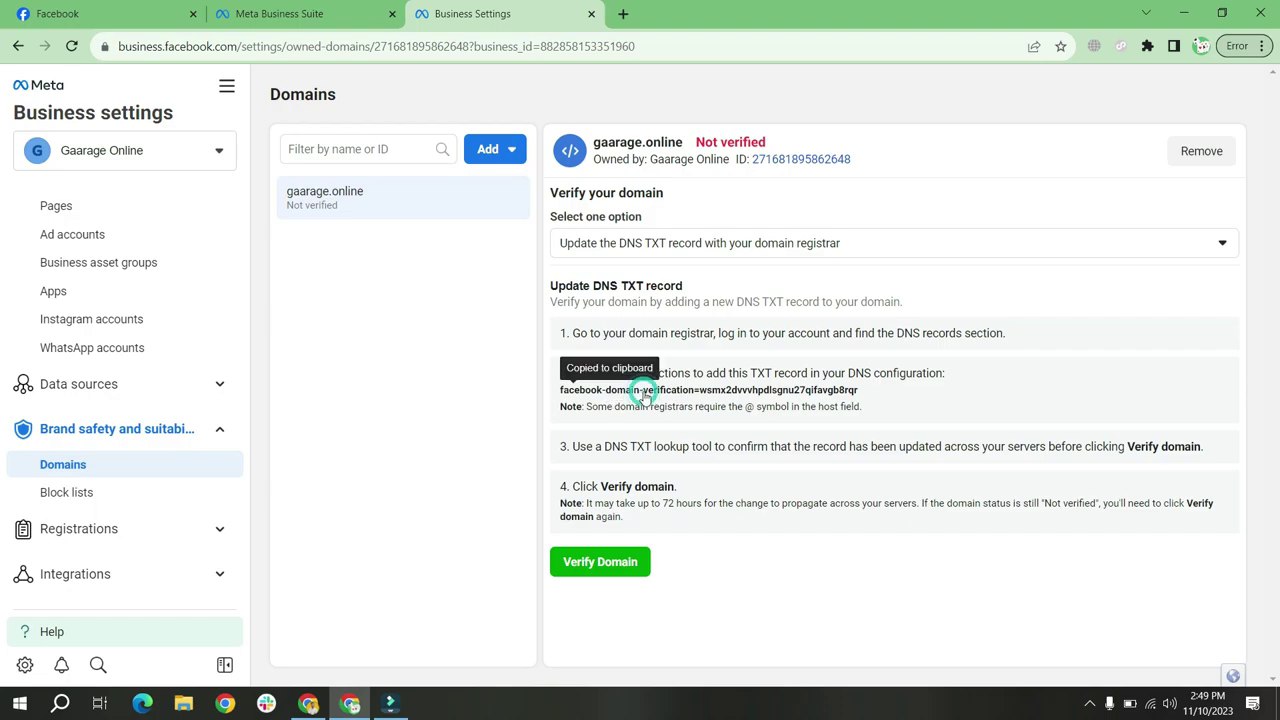
# Step: Return to the registrar's site, paste the domain verification code as the new TXT record's value and save the record
pyautogui.click(308, 703)
pyautogui.click(767, 224)
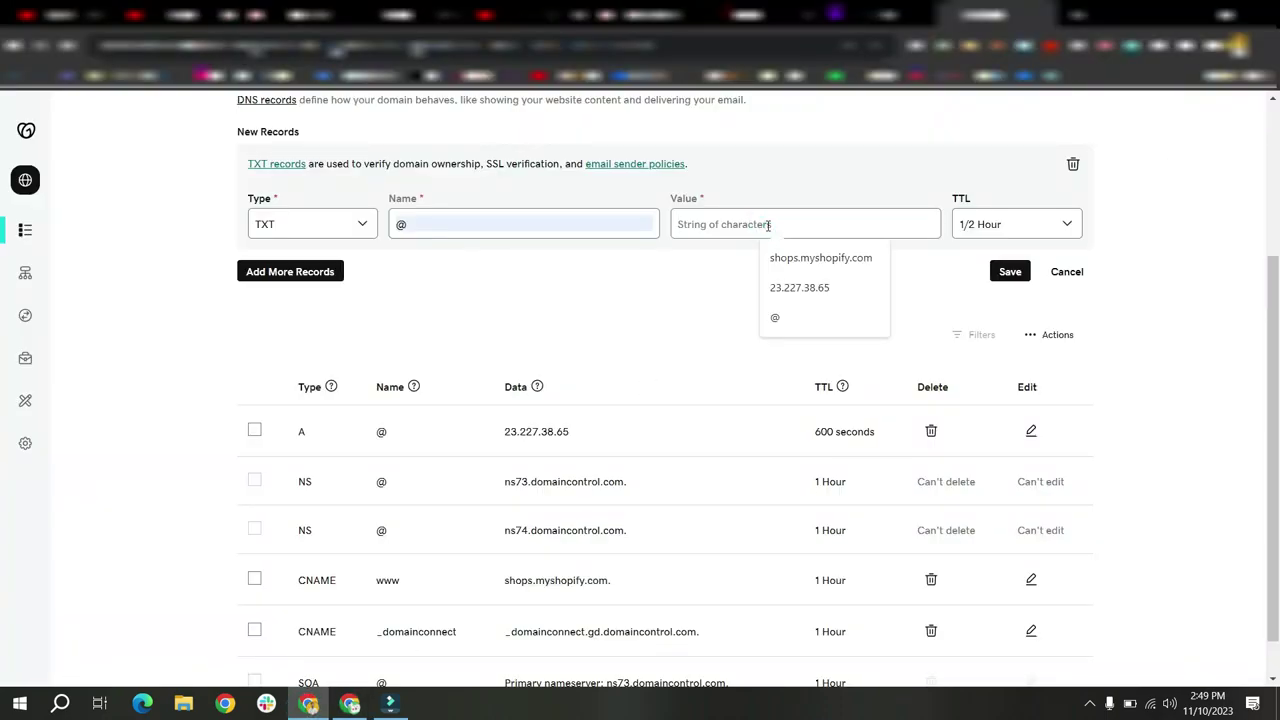
pyautogui.hotkey('ctrl', 'v')
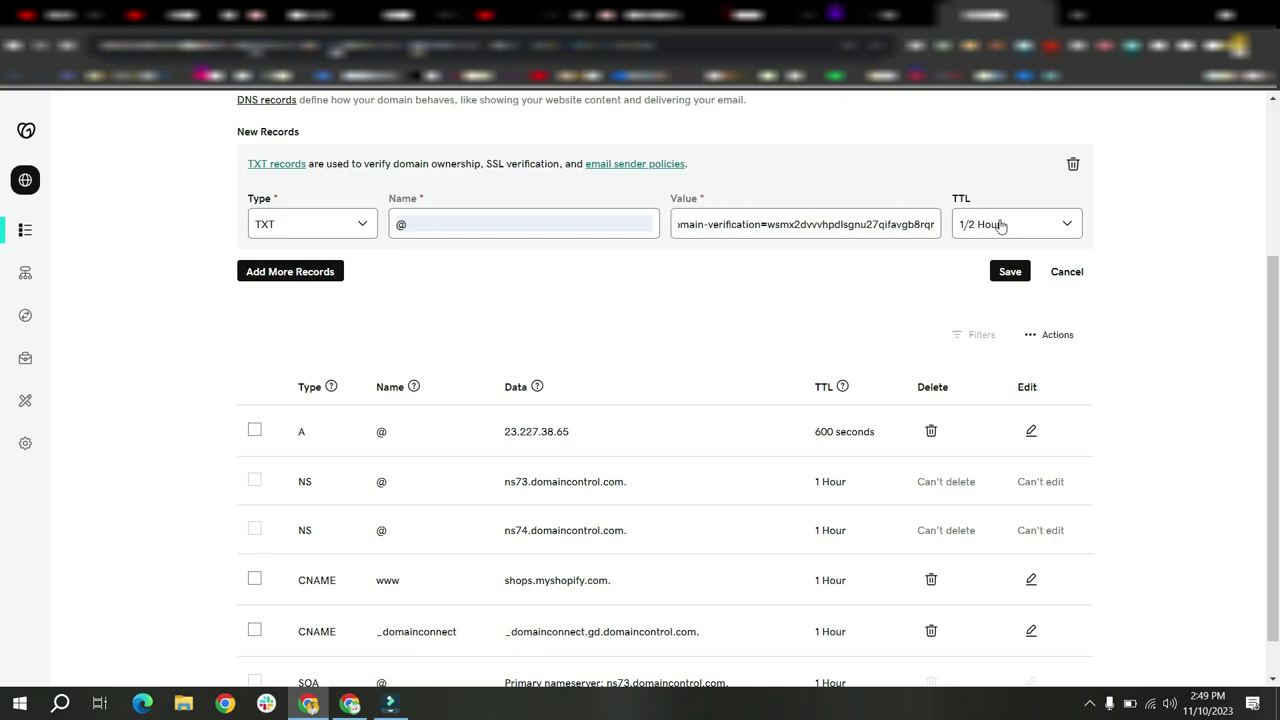
pyautogui.click(1009, 274)
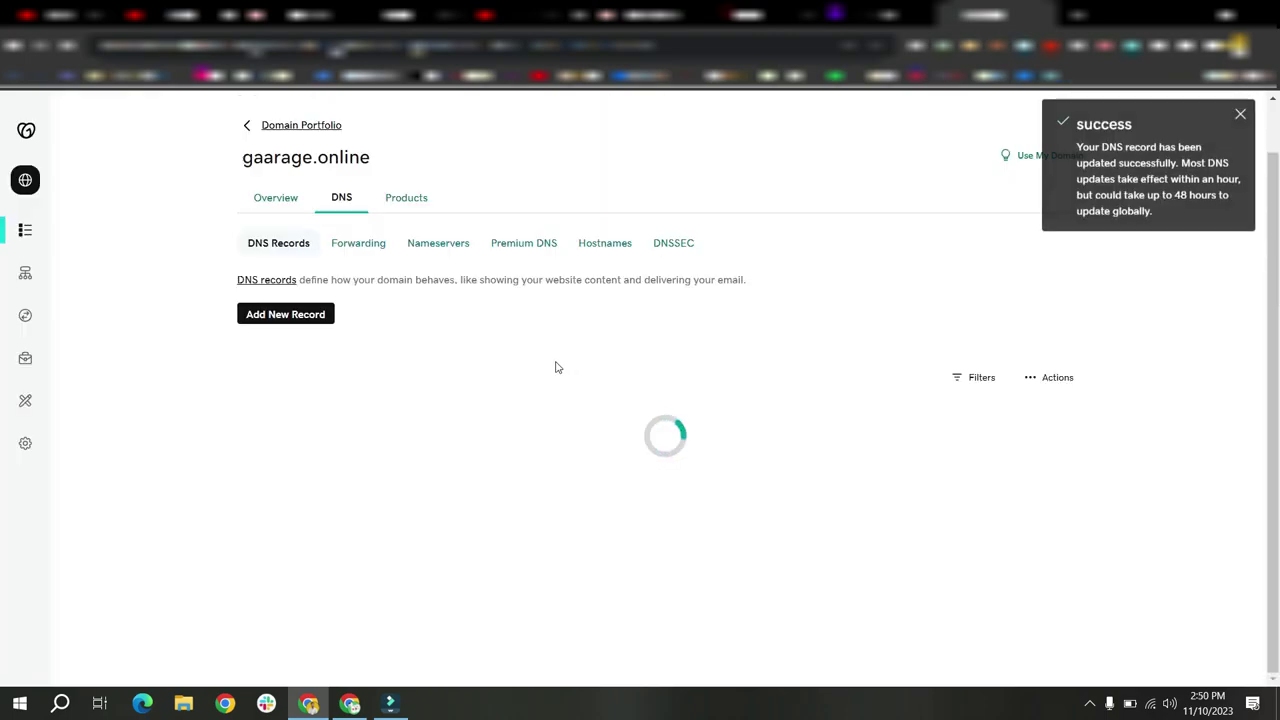
pyautogui.moveTo(1083, 126); pyautogui.dragTo(1126, 126)
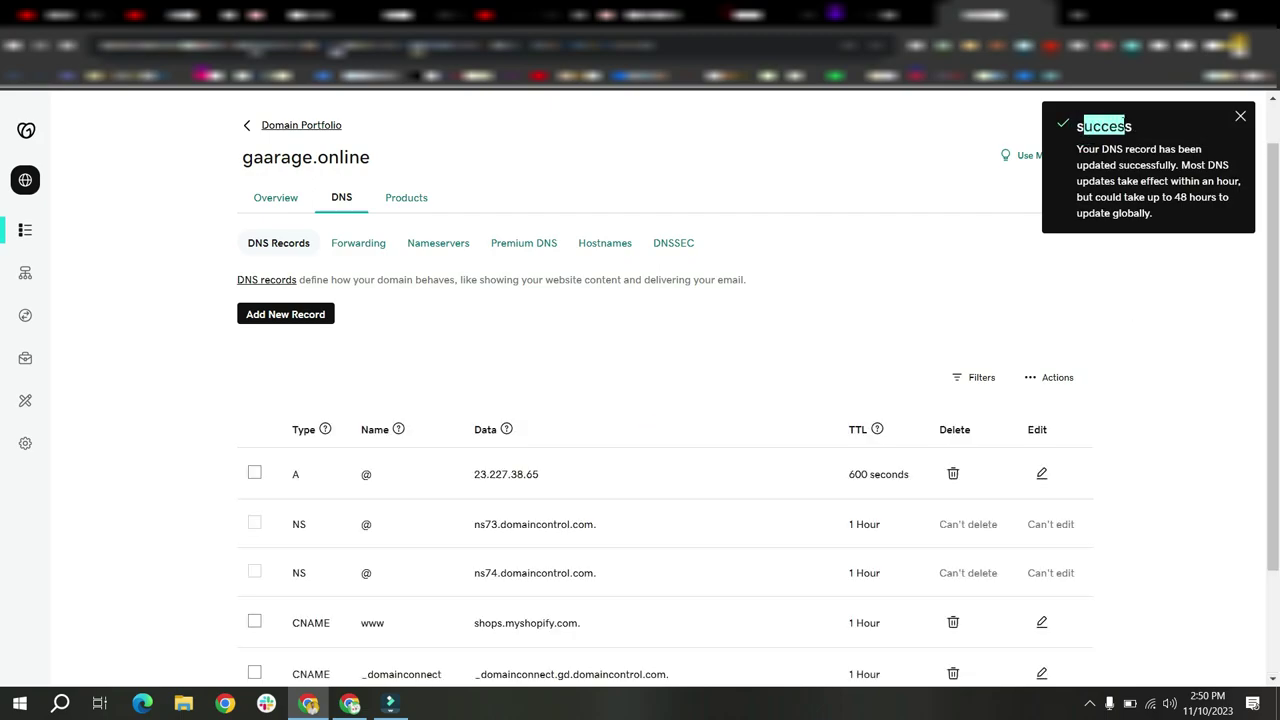
# Step: Switch back to the Meta Business settings and try to verify the domain gaarage.online
pyautogui.click(350, 703)
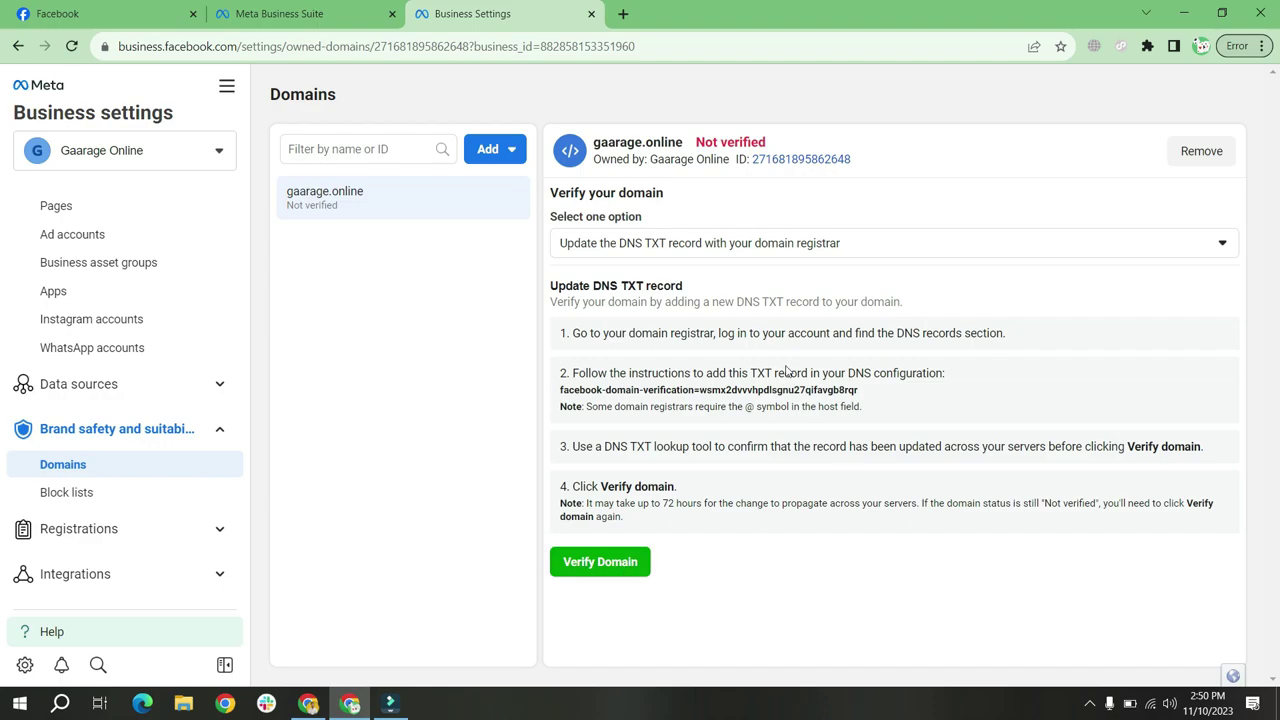
pyautogui.click(600, 562)
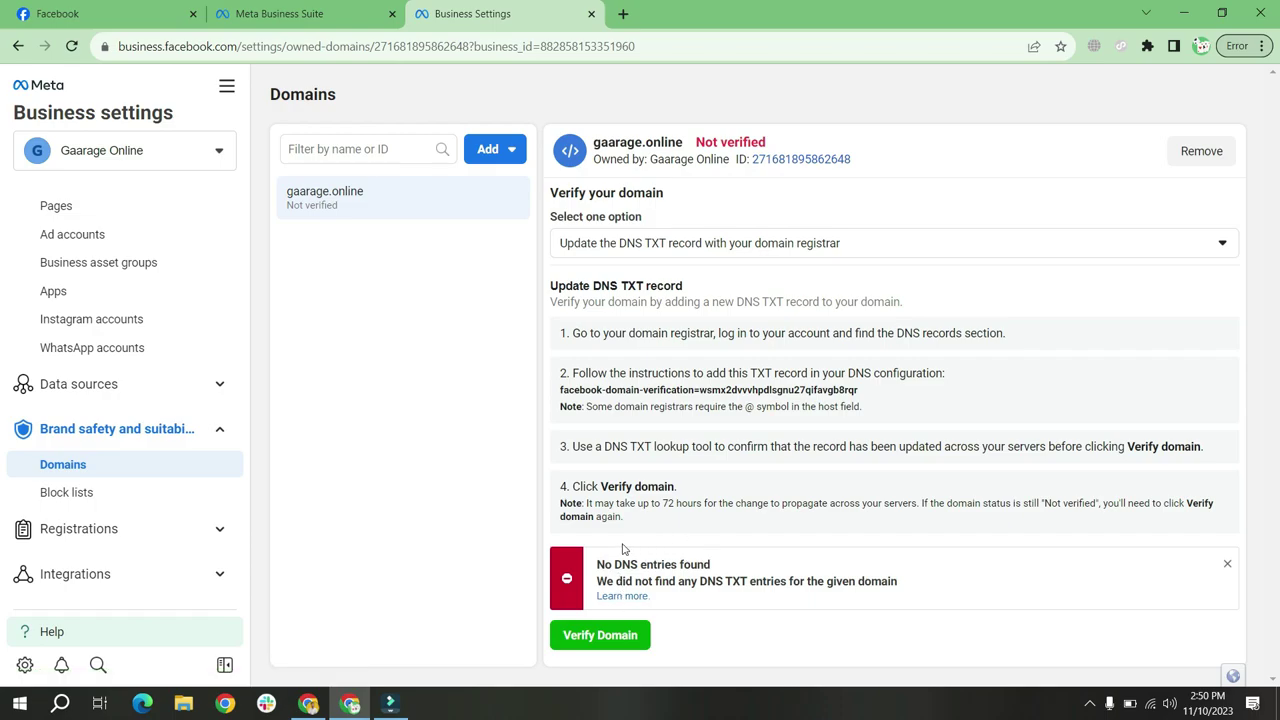
pyautogui.moveTo(607, 563); pyautogui.dragTo(698, 562)
# Step: Reload the domain page, choose the option to update the DNS TXT record with the domain registrar, and verify the domain
pyautogui.click(72, 46)
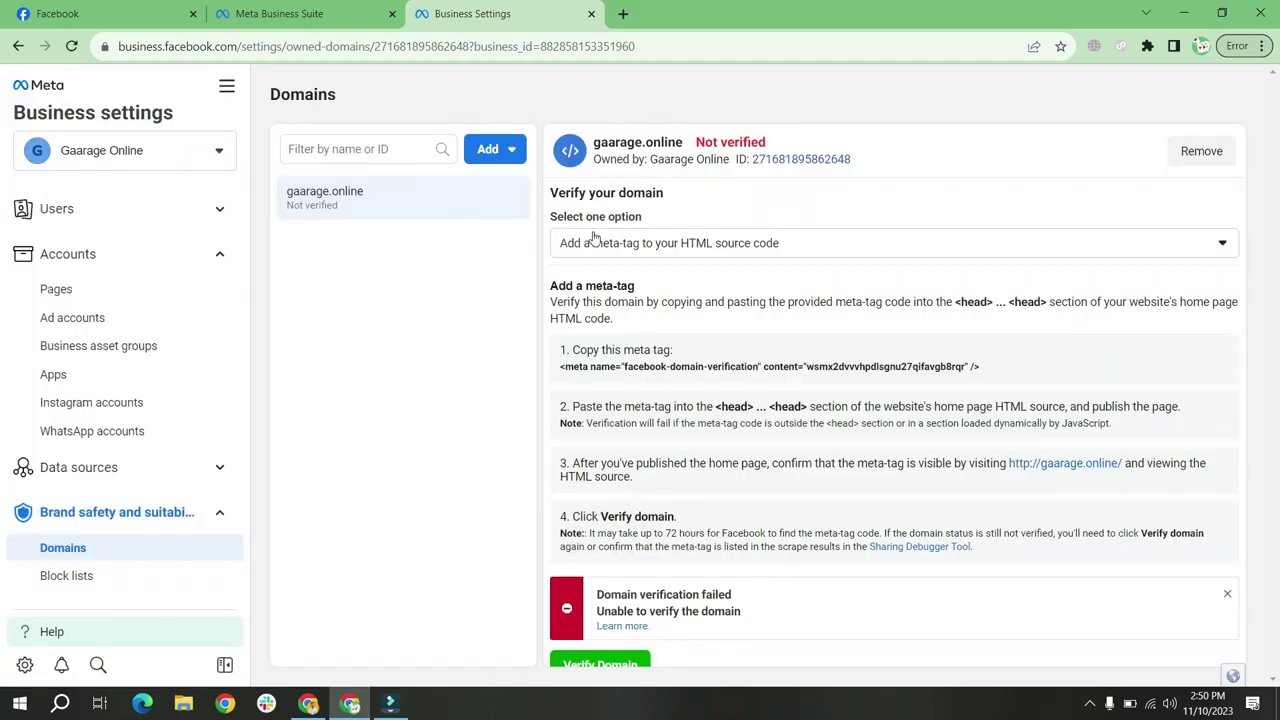
pyautogui.click(704, 244)
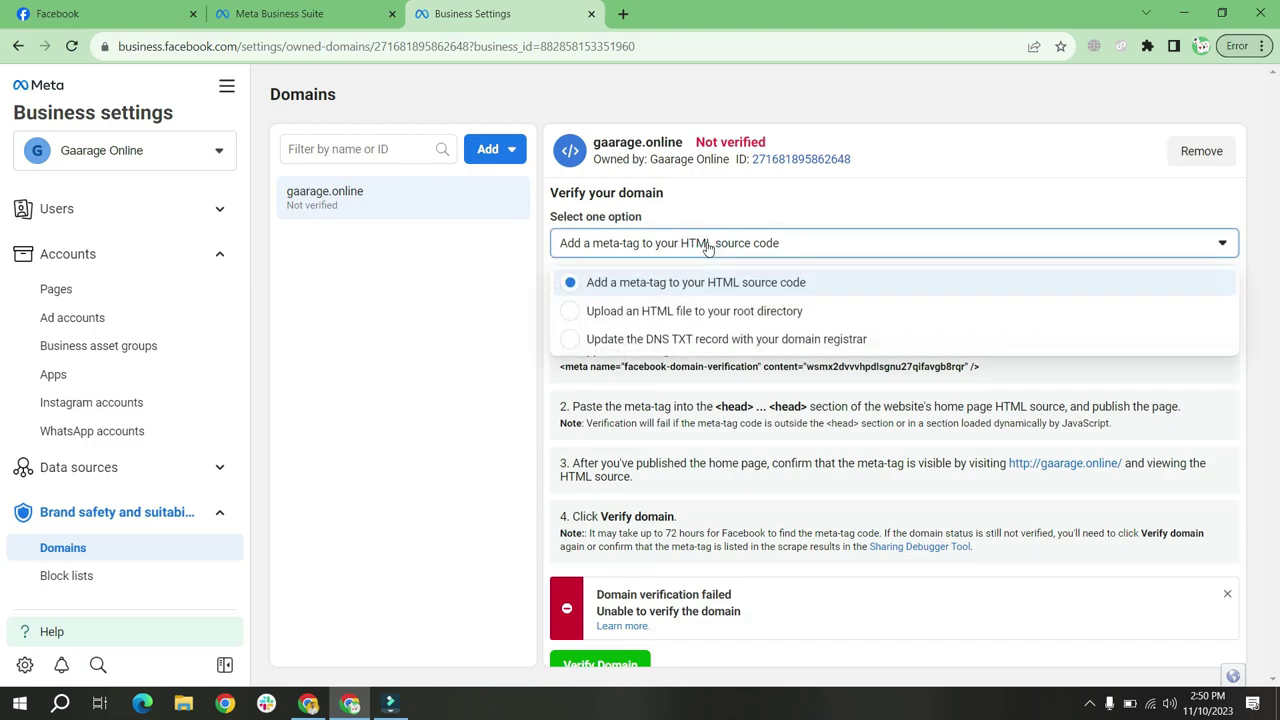
pyautogui.click(707, 341)
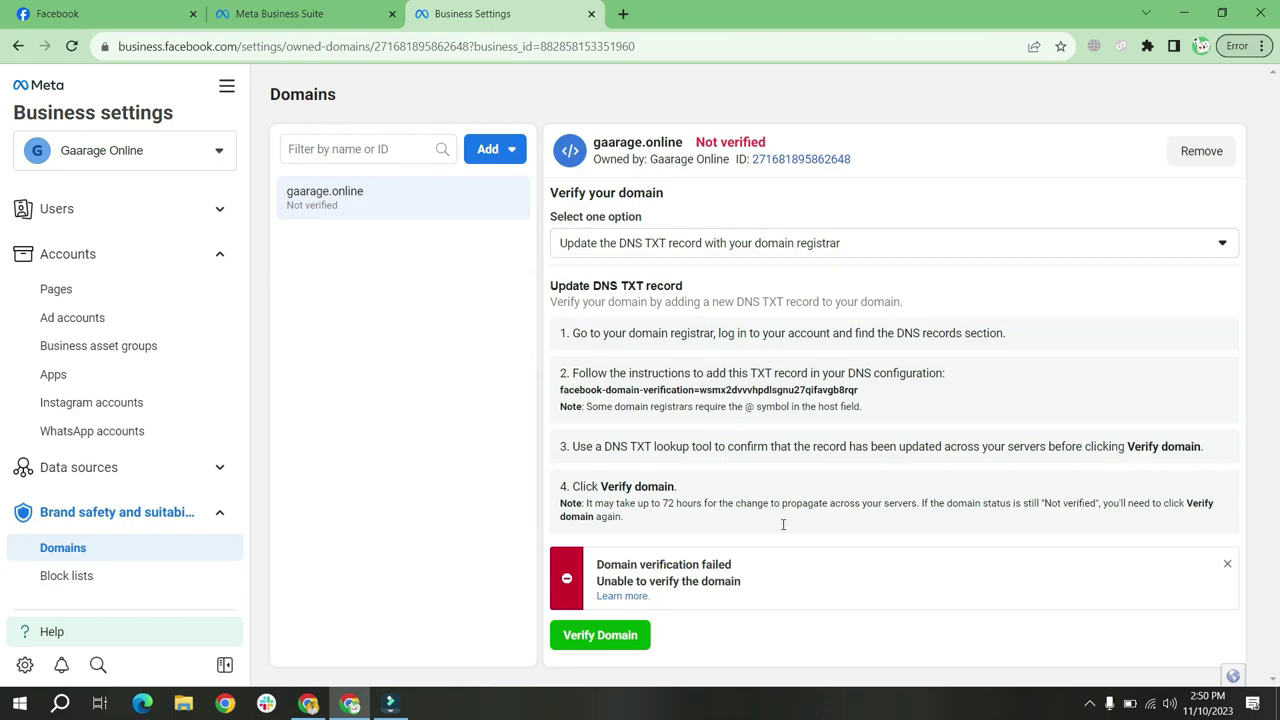
pyautogui.click(618, 638)
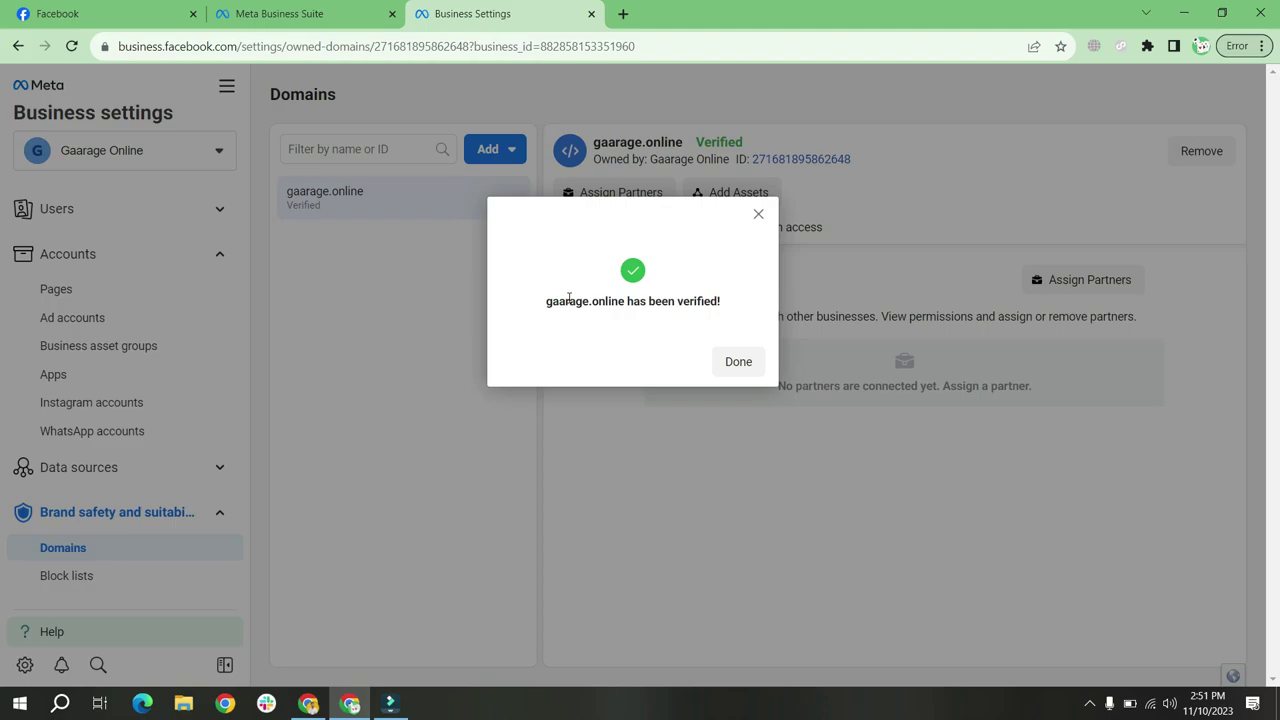
pyautogui.moveTo(569, 298); pyautogui.dragTo(706, 297)
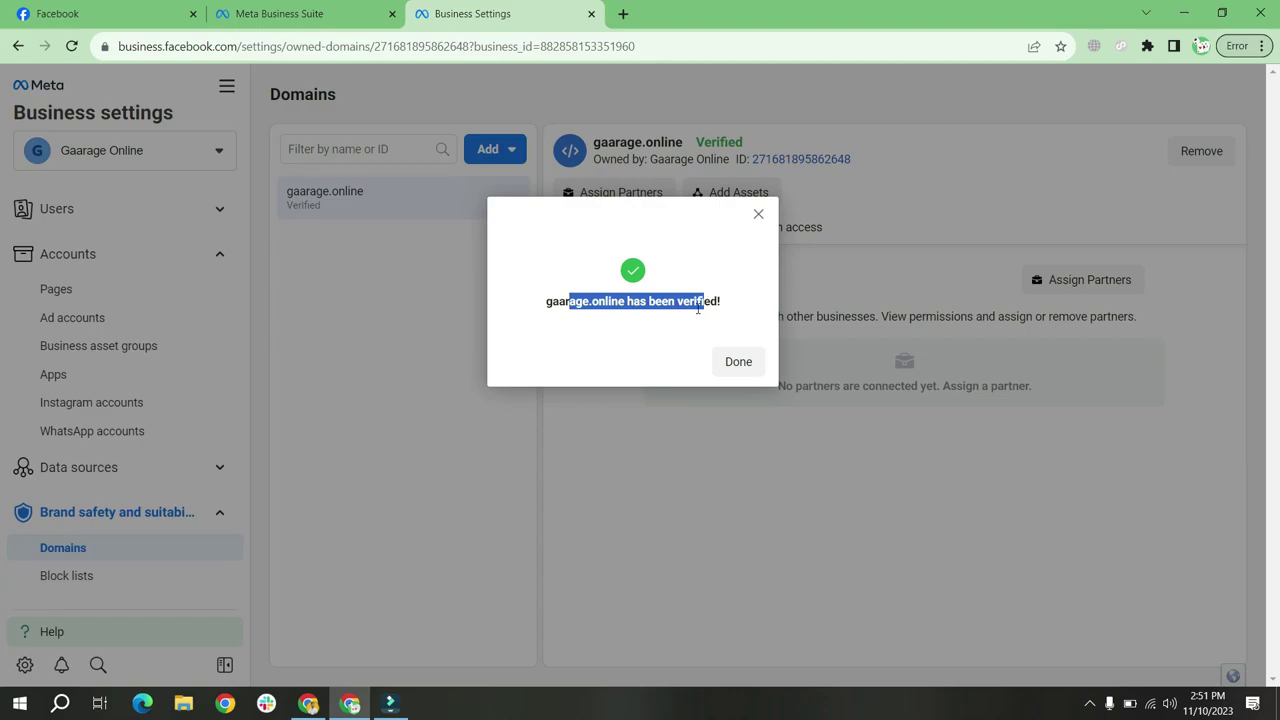
pyautogui.click(634, 291)
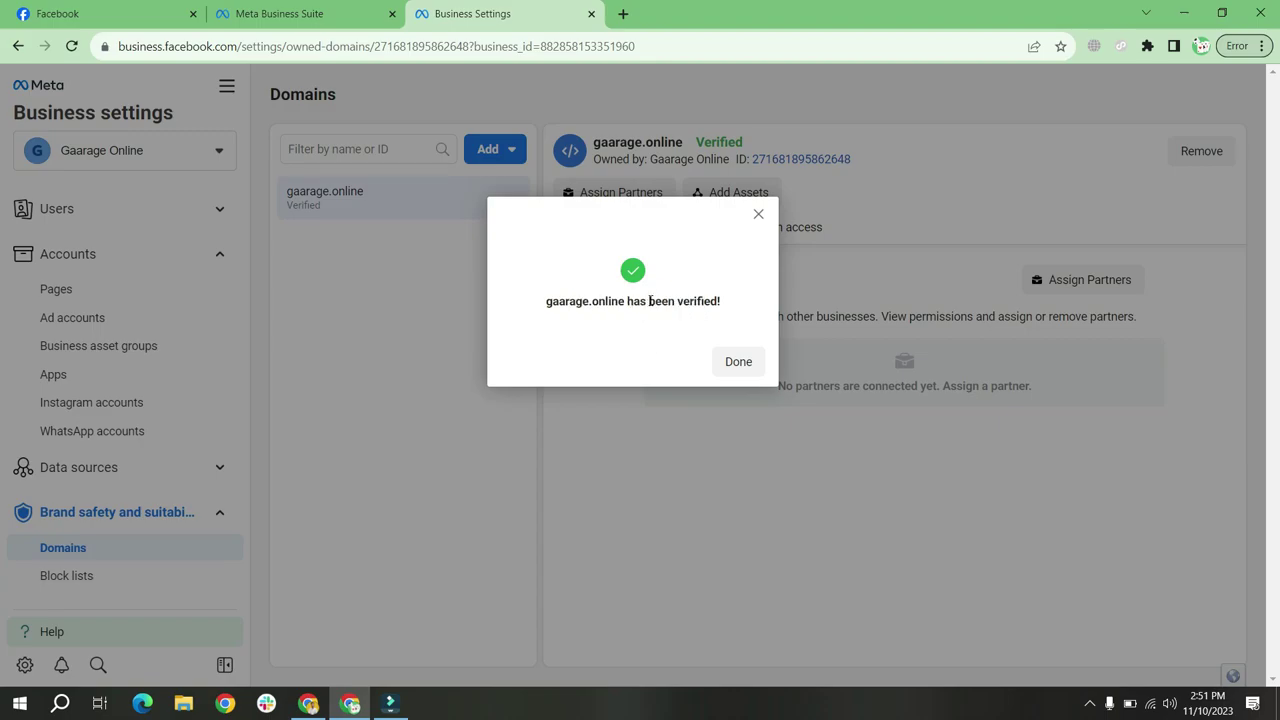
pyautogui.click(745, 367)
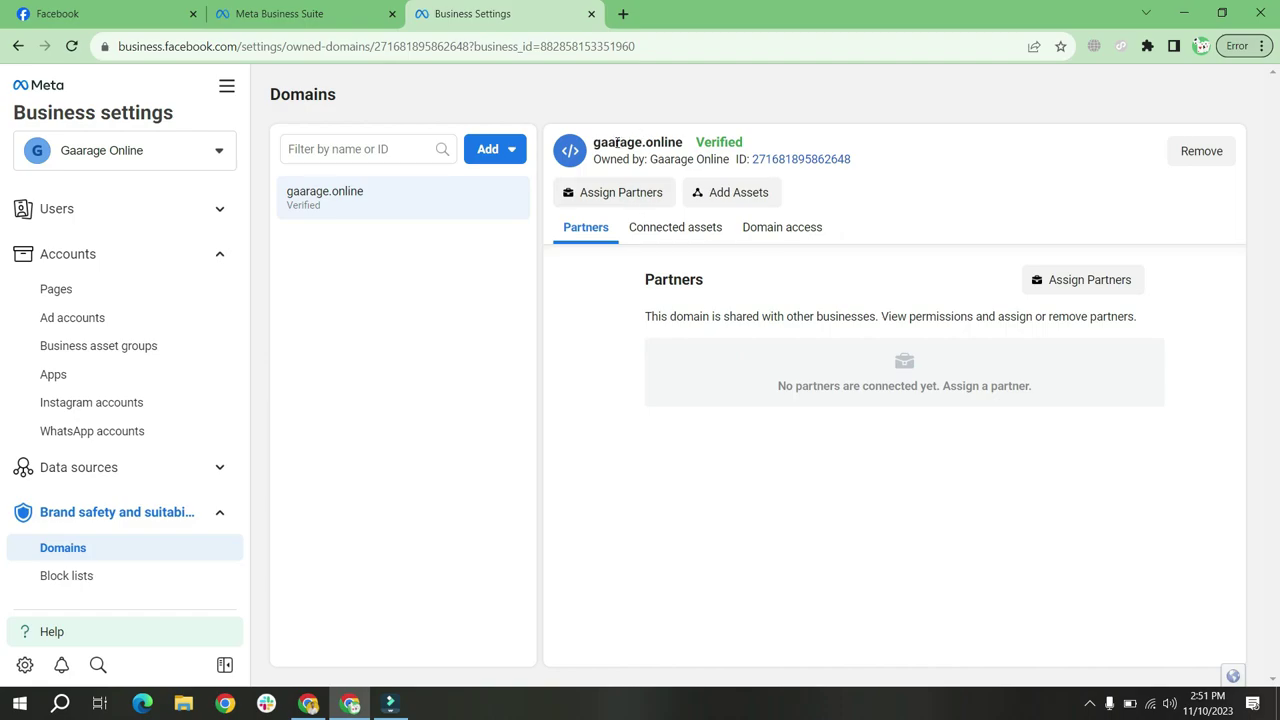
pyautogui.moveTo(617, 142); pyautogui.dragTo(775, 150)
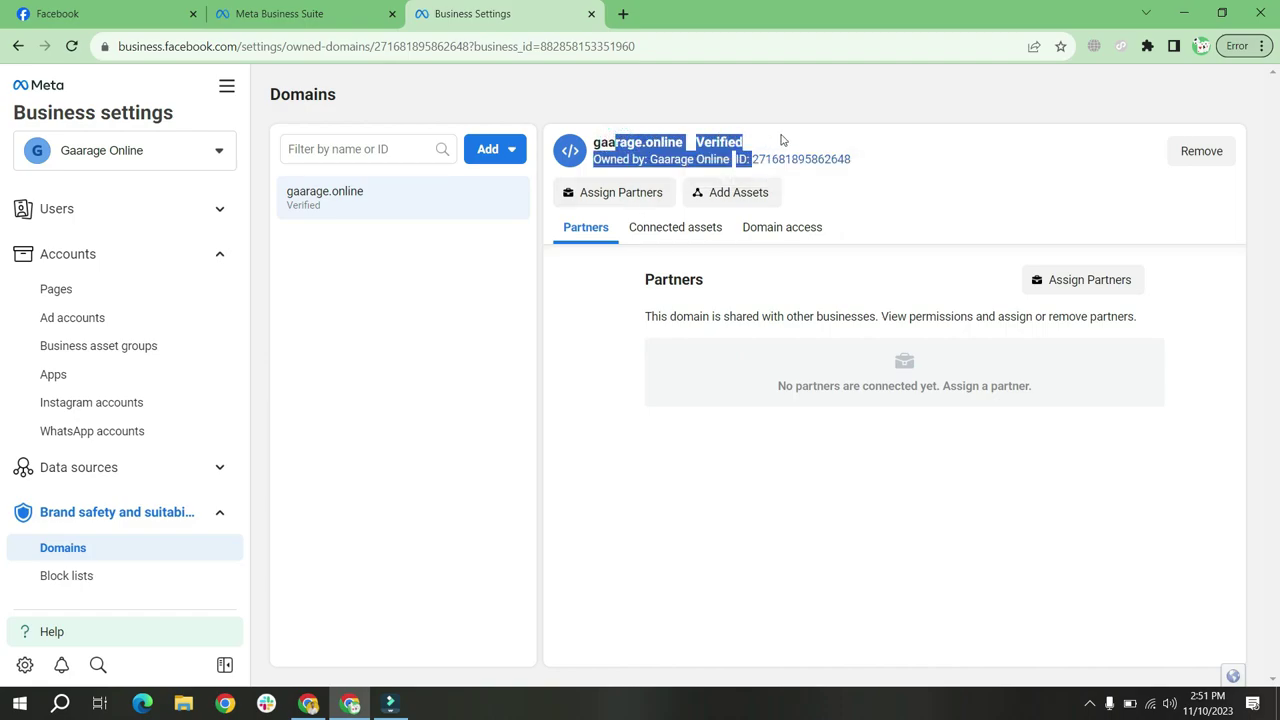
pyautogui.click(784, 135)
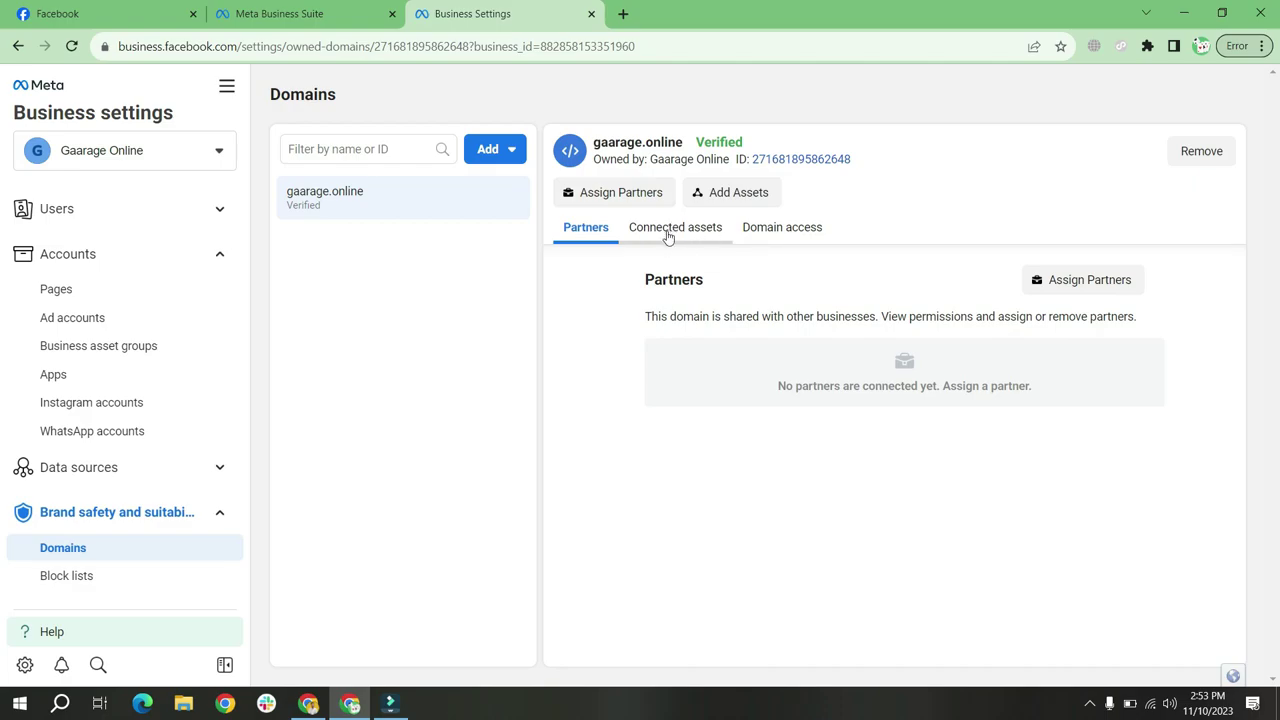
# Step: Add the Gaarage Online page to the domain's connected assets
pyautogui.click(668, 237)
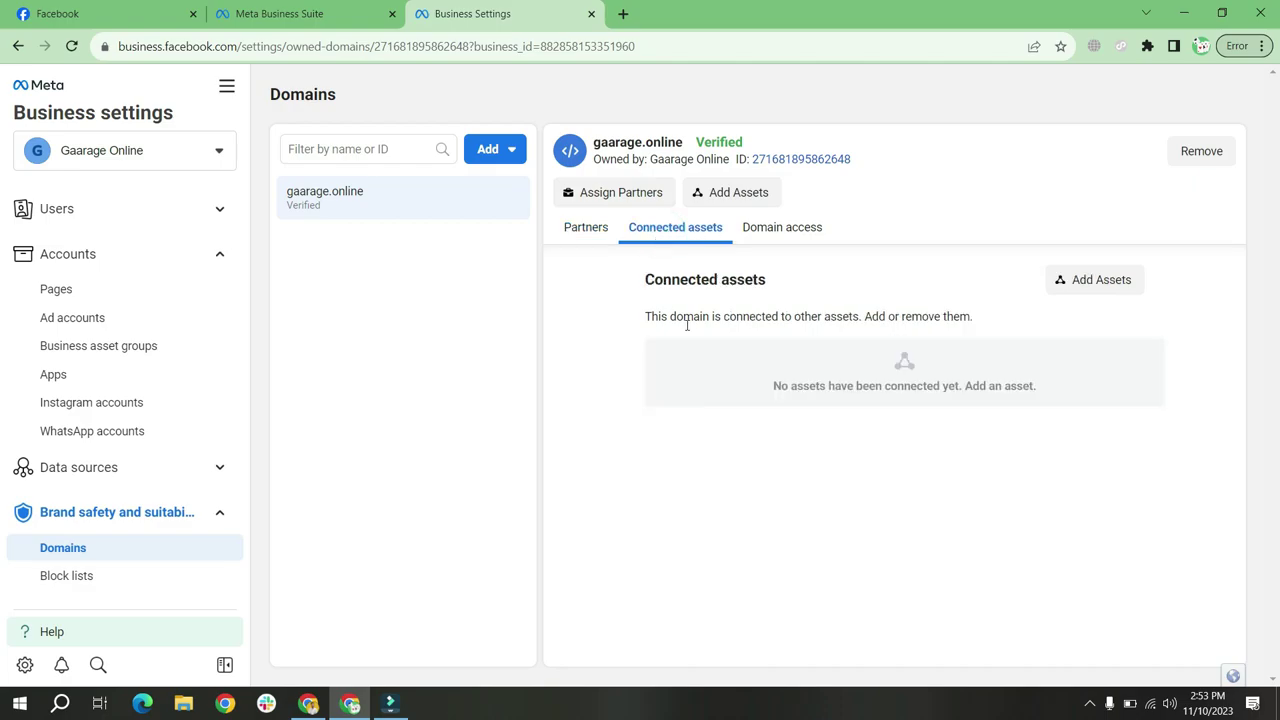
pyautogui.click(1095, 280)
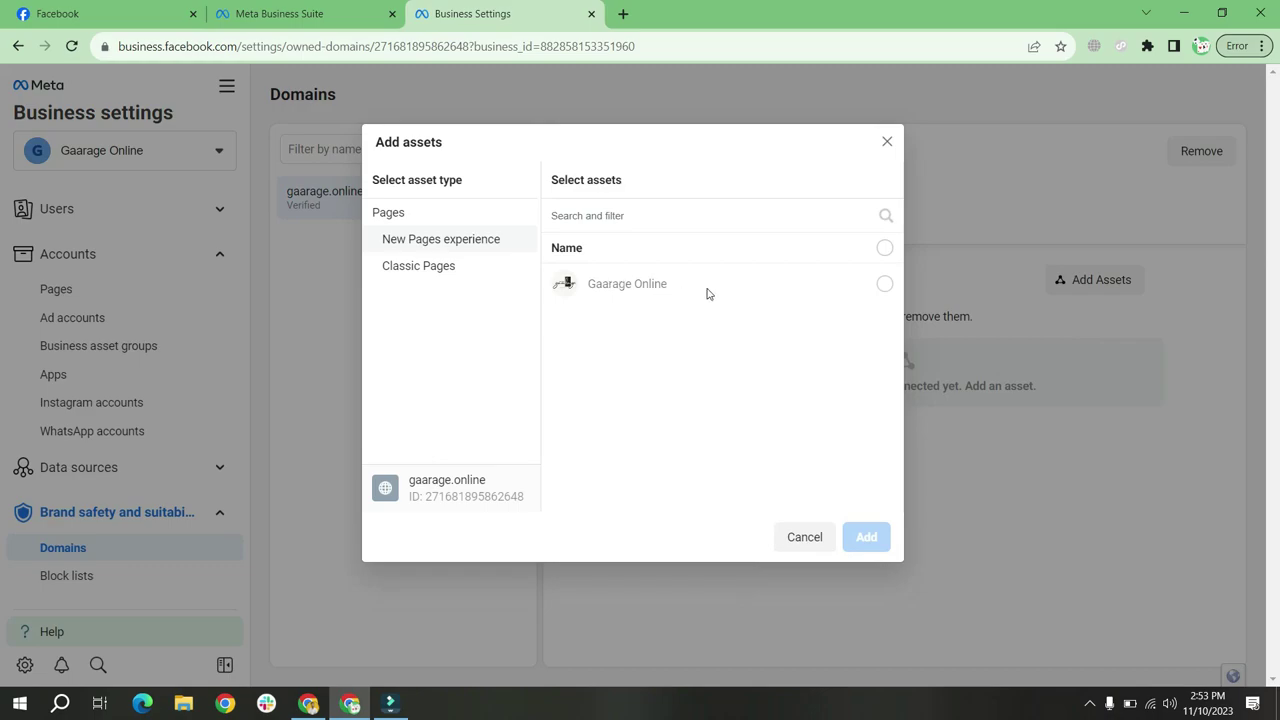
pyautogui.moveTo(687, 291); pyautogui.dragTo(578, 286)
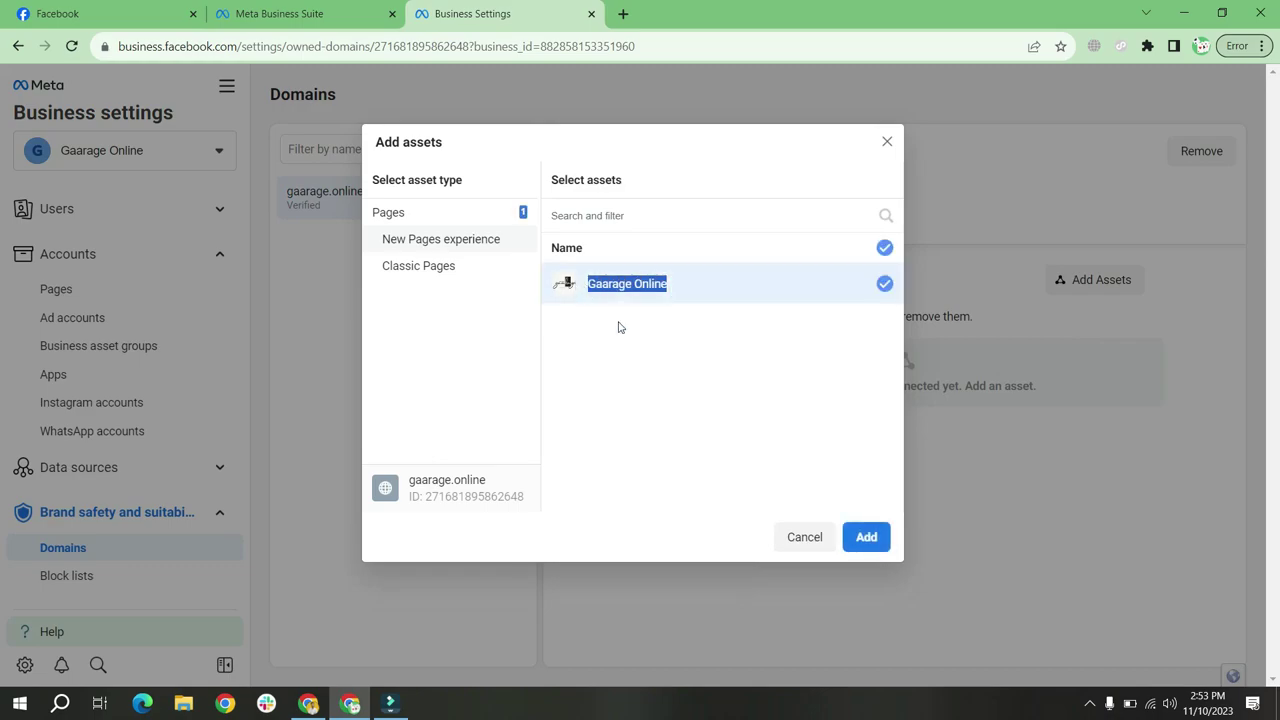
pyautogui.click(637, 283)
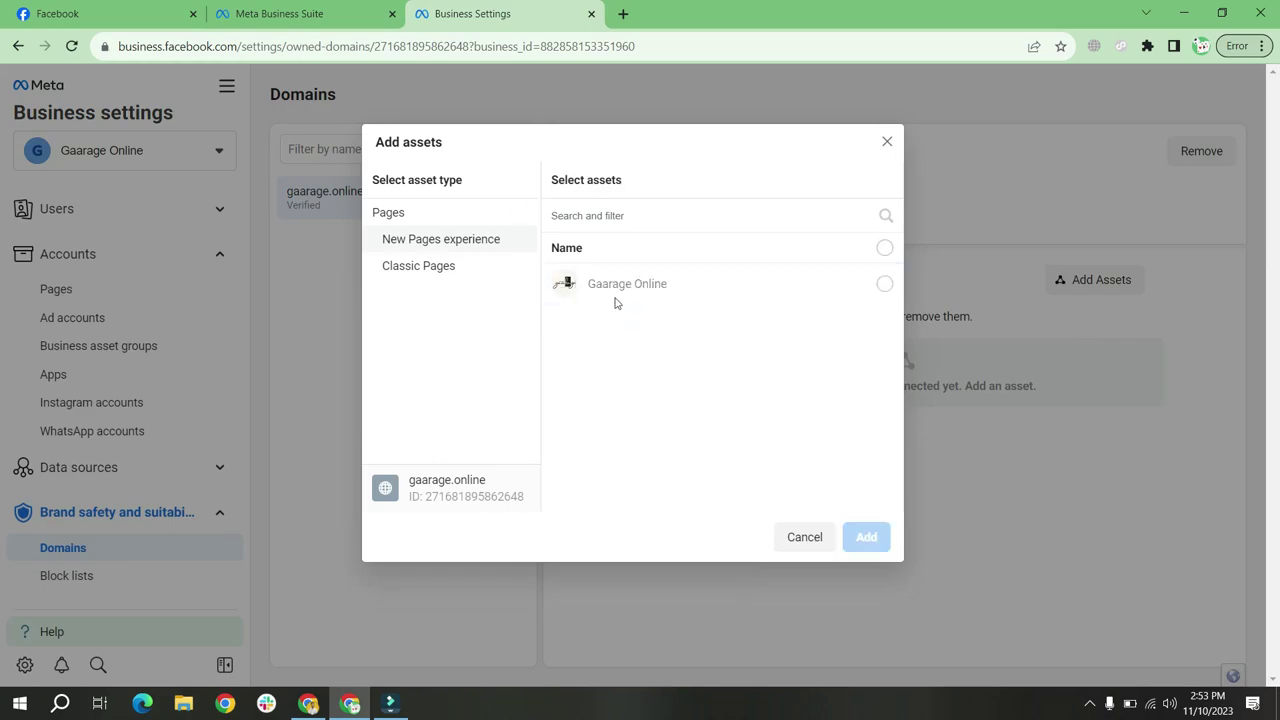
pyautogui.moveTo(676, 286); pyautogui.dragTo(586, 286)
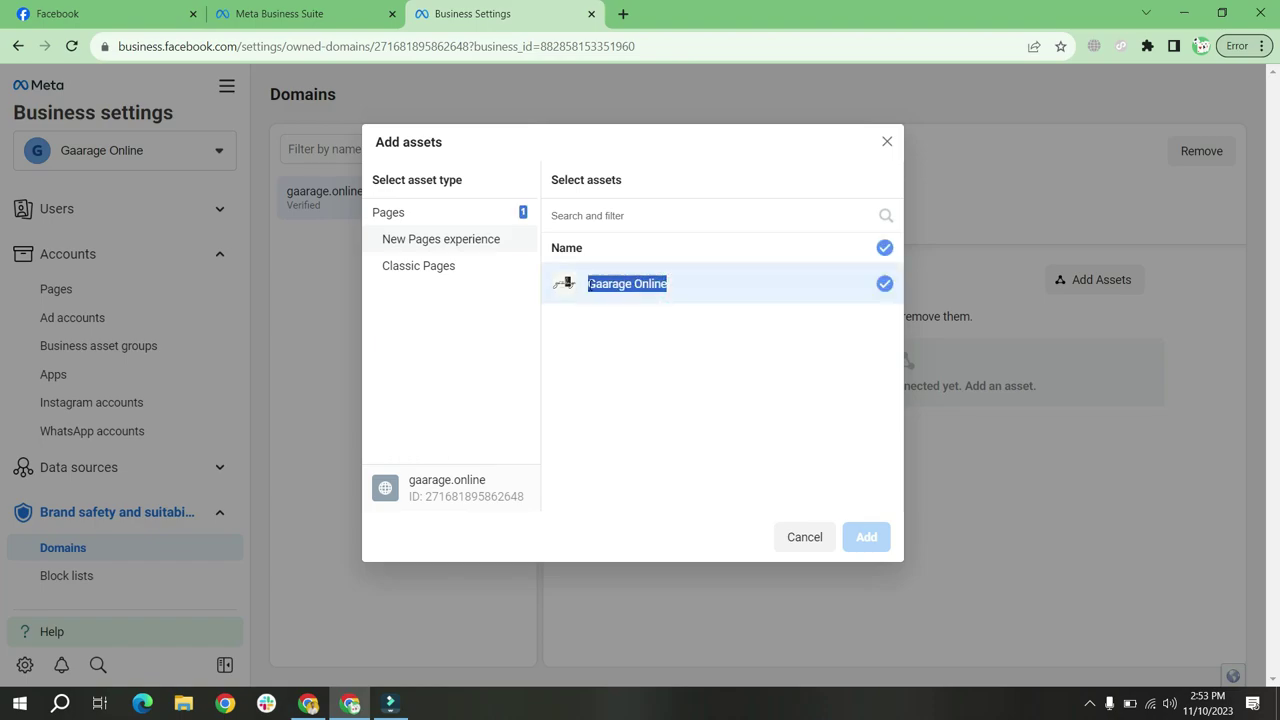
pyautogui.click(600, 345)
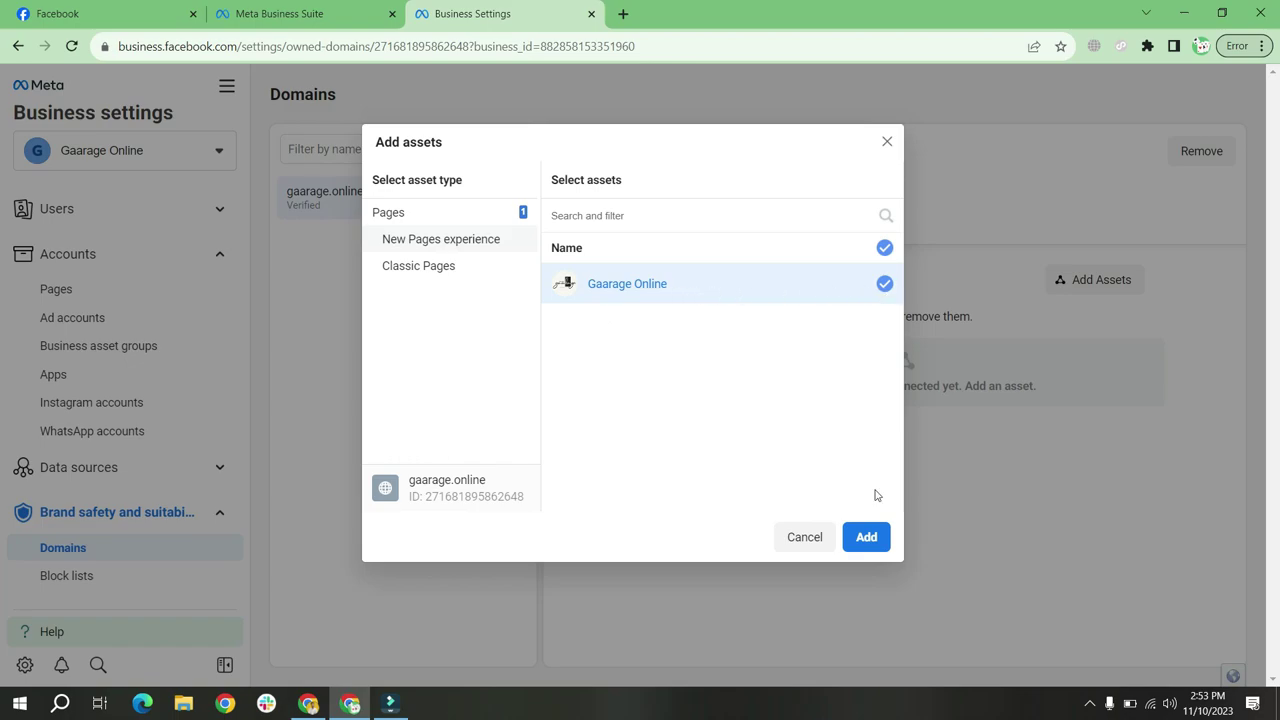
pyautogui.click(872, 541)
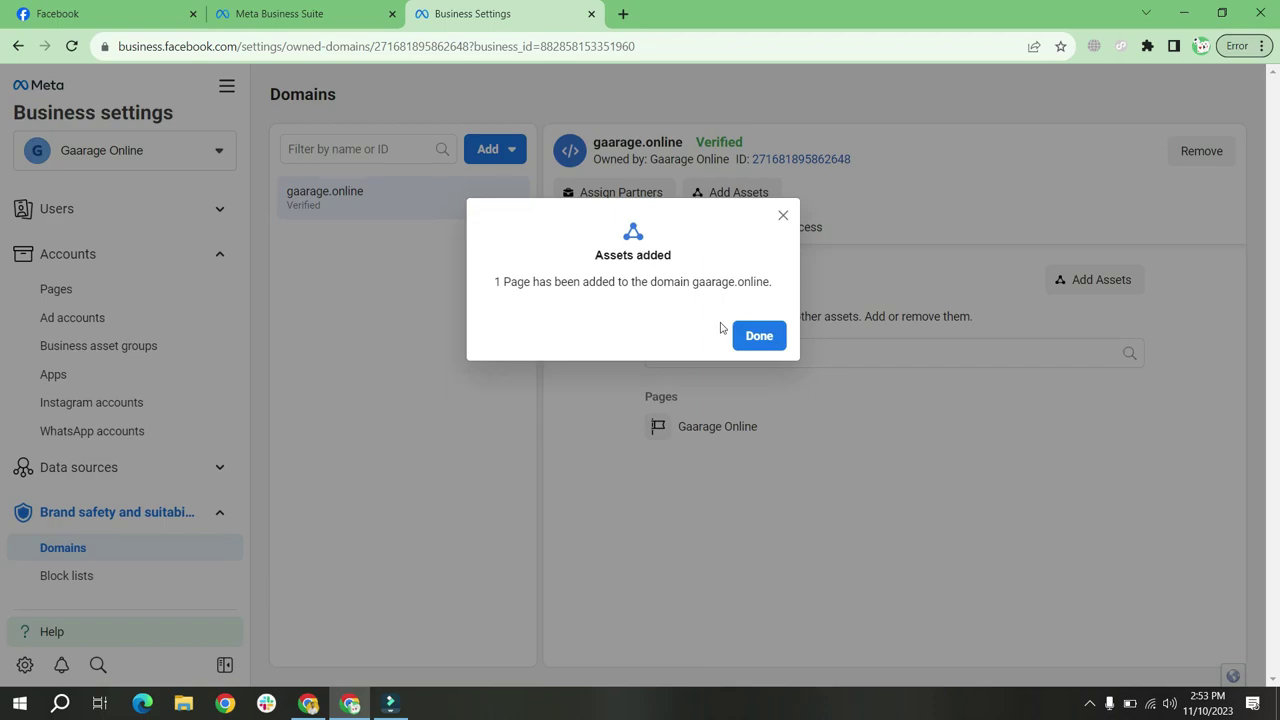
pyautogui.click(768, 337)
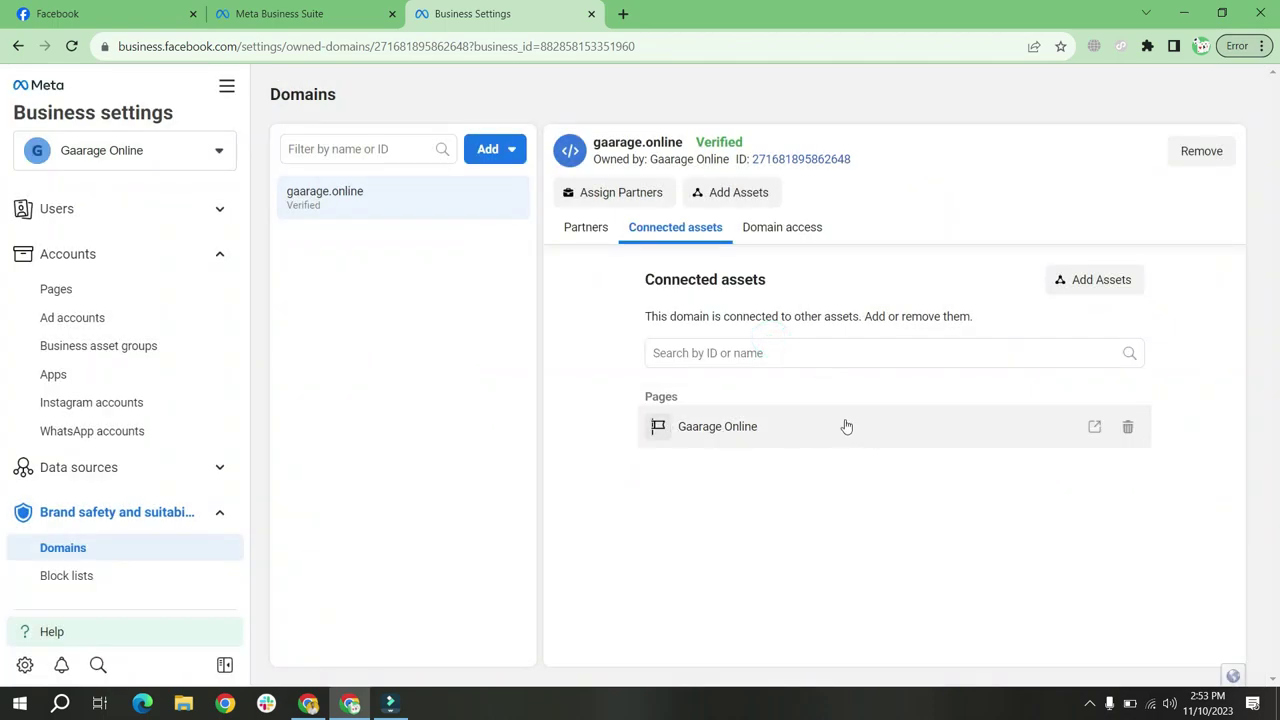